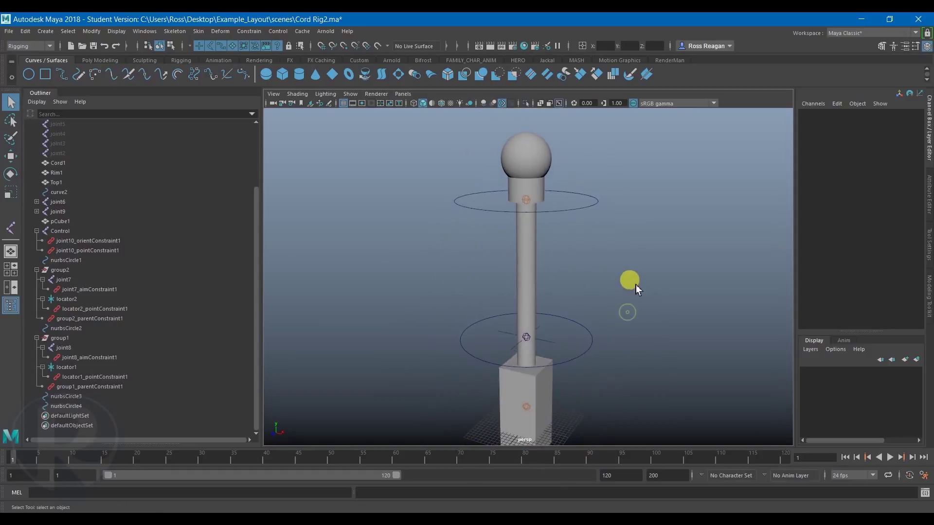
Switch to the Cord Rig scene, test-move joint8 about 11.6 units along Z, and undo the move.
click(767, 473)
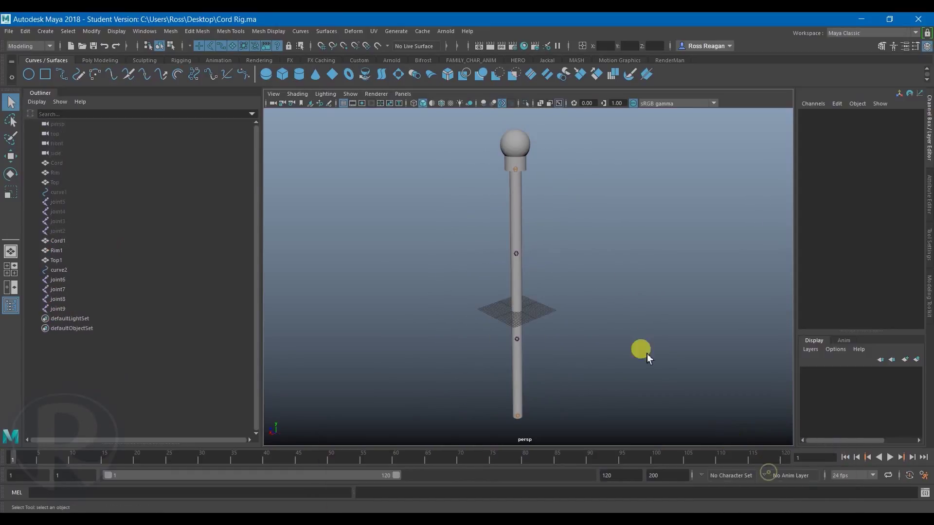
click(524, 261)
key(w)
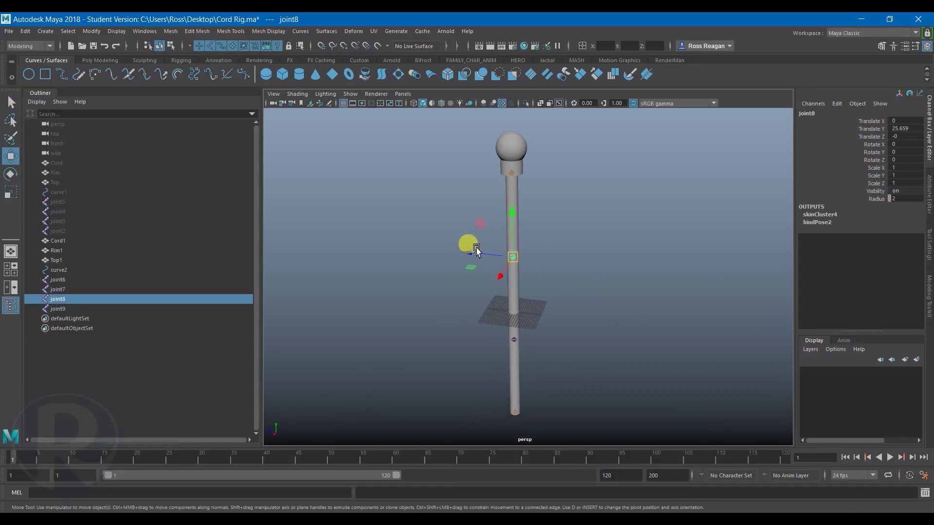
drag(469, 246, 461, 267)
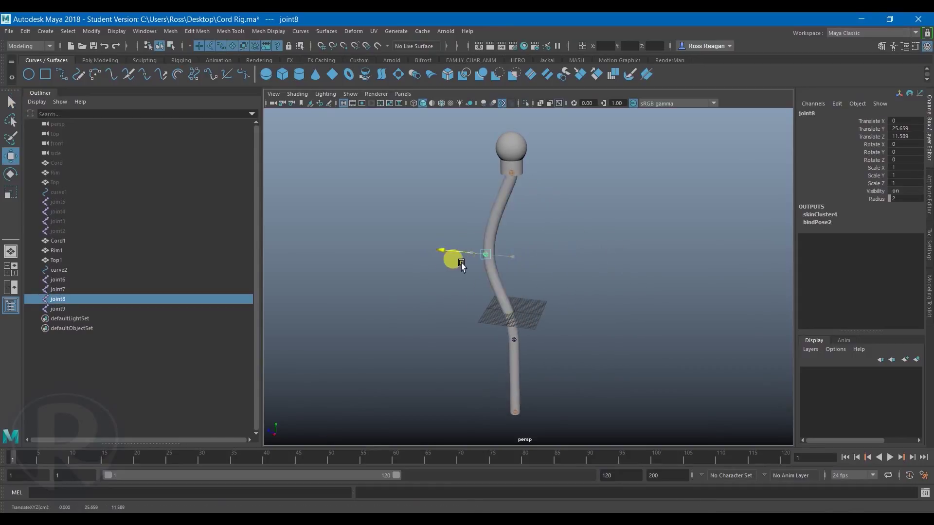
key(q)
alt+drag(468, 333, 428, 334)
key(ctrl+z)
Test-move joint7 on the lower part of the cord about 16.8 units along Z and undo it.
click(513, 349)
key(w)
key(ctrl+z)
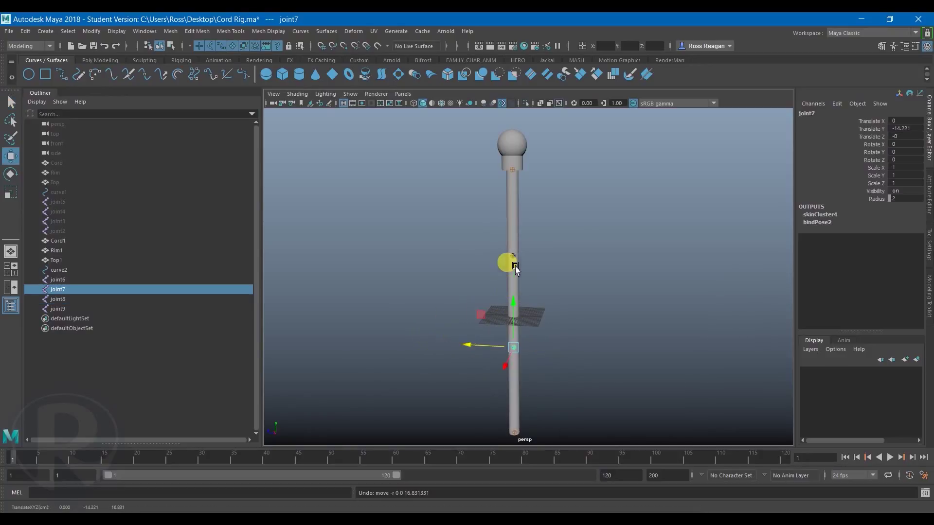
With X-ray display temporarily enabled, test-move joint8 about 14.1 units along Z and undo it.
key(q)
click(513, 255)
key(w)
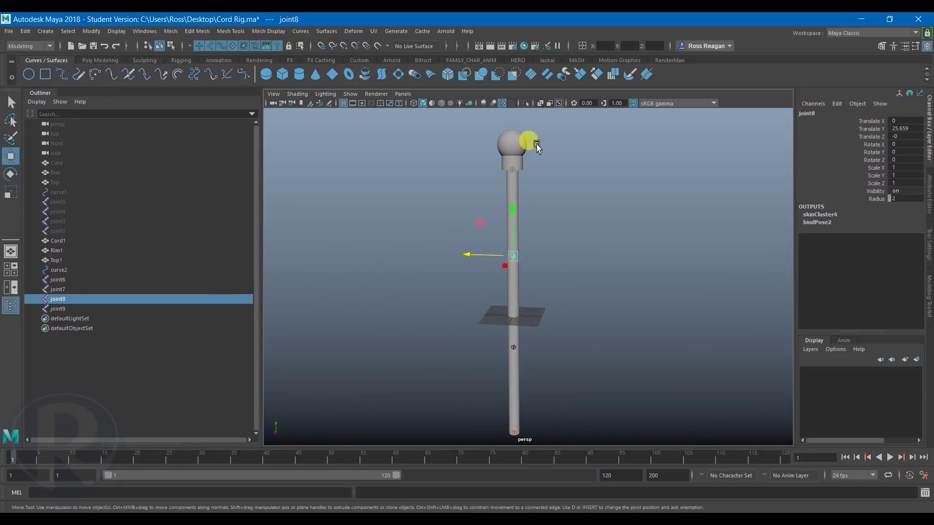
click(548, 104)
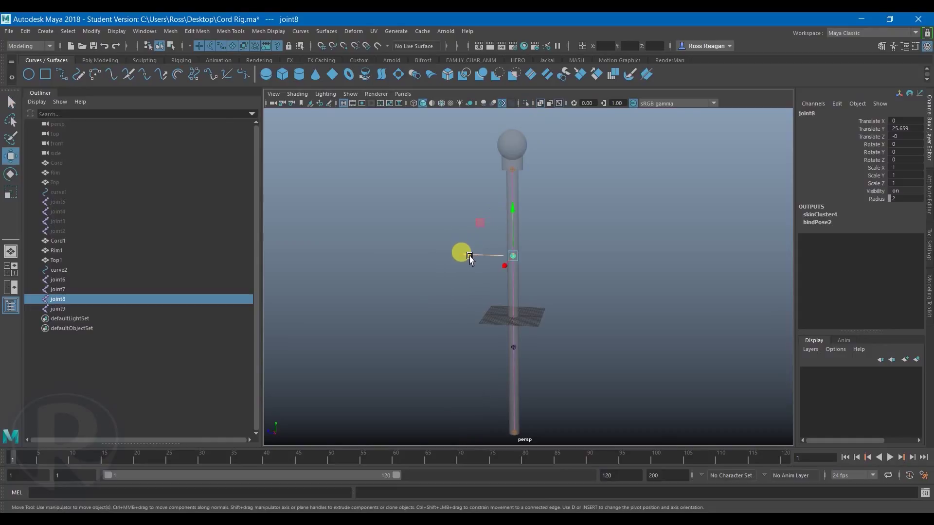
mouse_move(467, 254)
mouse_down()
mouse_move(555, 259)
mouse_move(479, 252)
mouse_up()
key(ctrl+z)
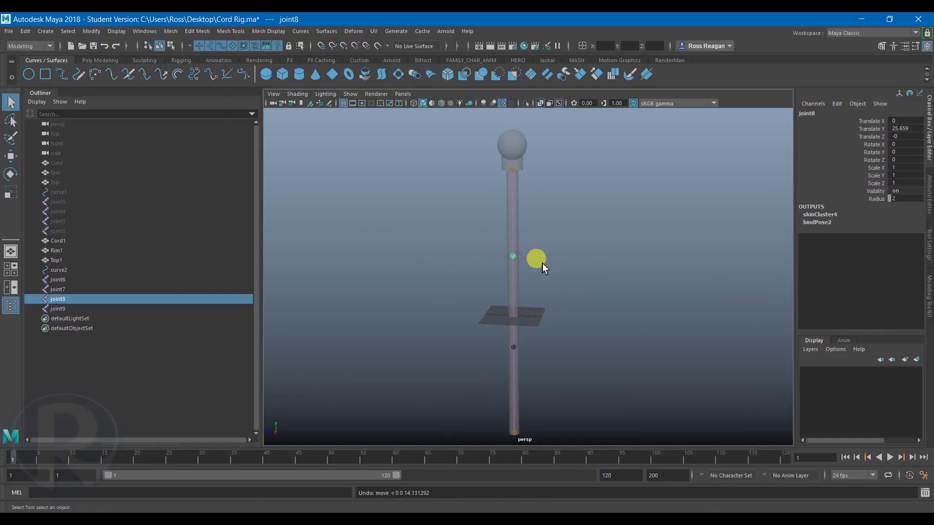
scroll(542, 263, up, 2)
click(538, 103)
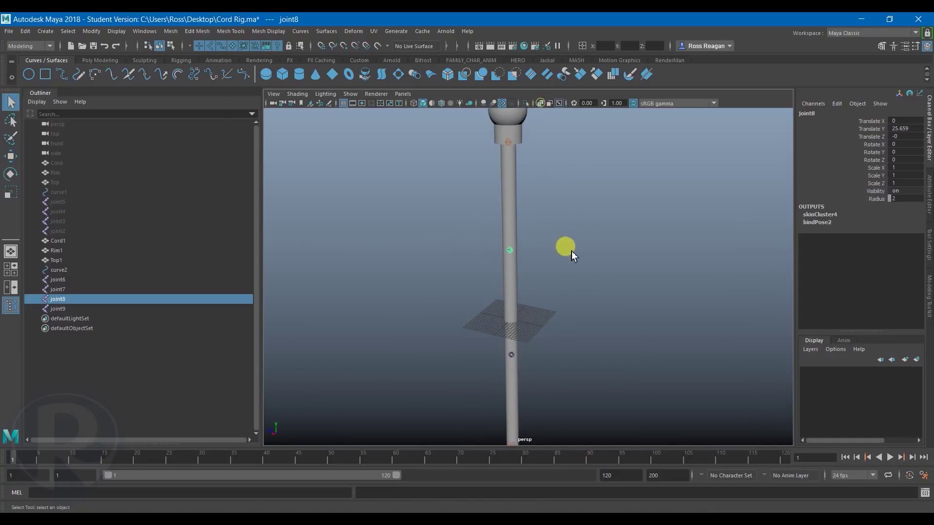
Examine joint8 and the layout of the other joints along the full length of the cord.
scroll(566, 277, down, 3)
click(562, 303)
scroll(559, 270, down, 1)
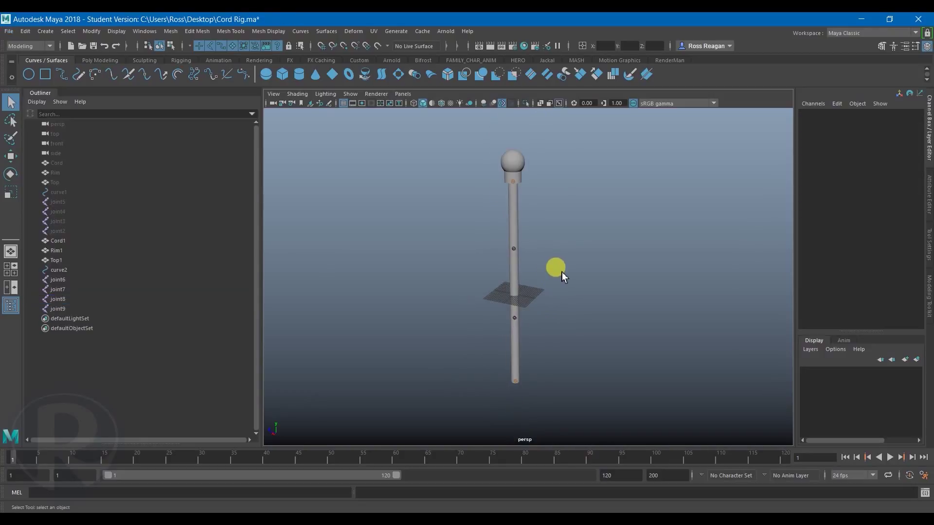
scroll(511, 237, up, 5)
click(502, 226)
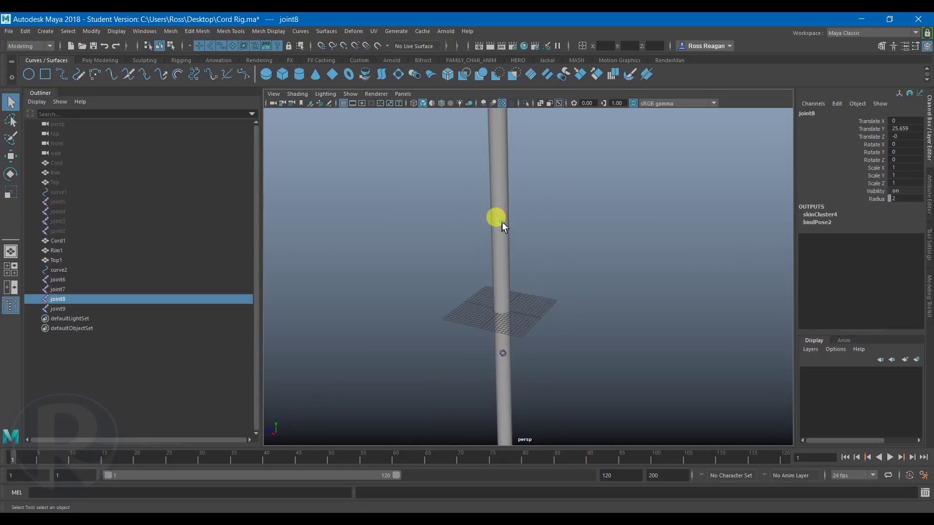
key(f)
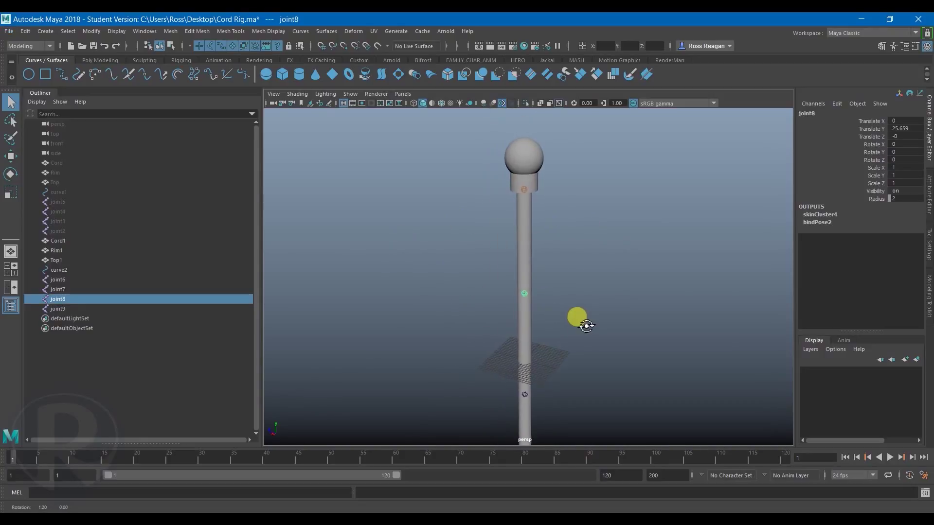
alt+middle_drag(559, 299, 527, 253)
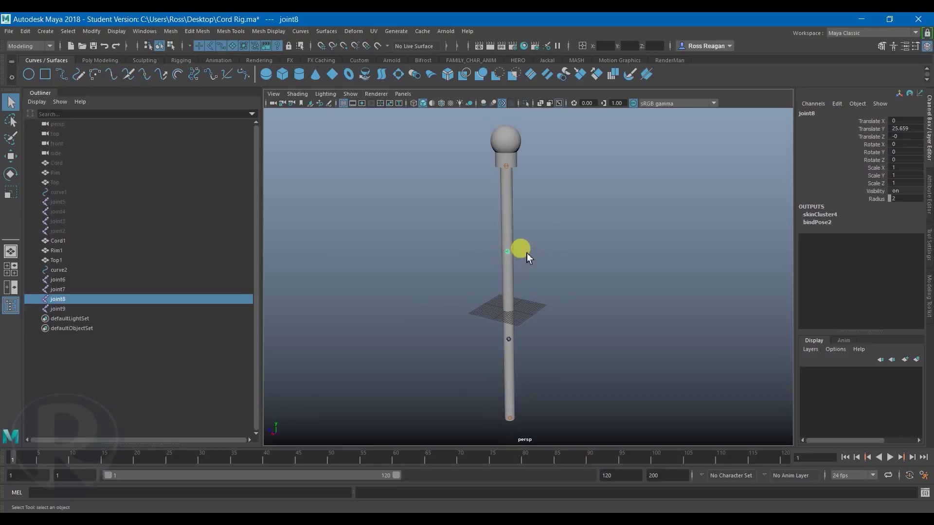
click(555, 335)
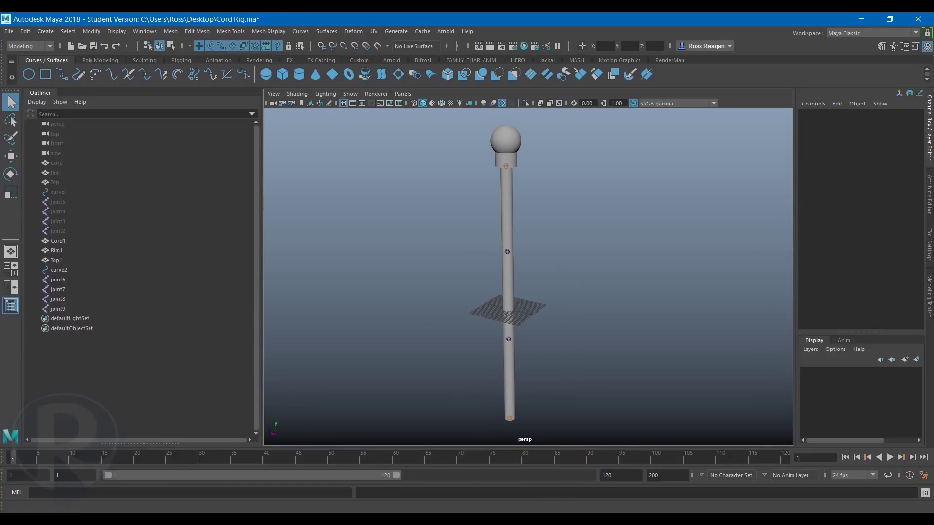
Switch to the Cord Rig2 scene and bring the whole cord with its control circles into view.
click(555, 479)
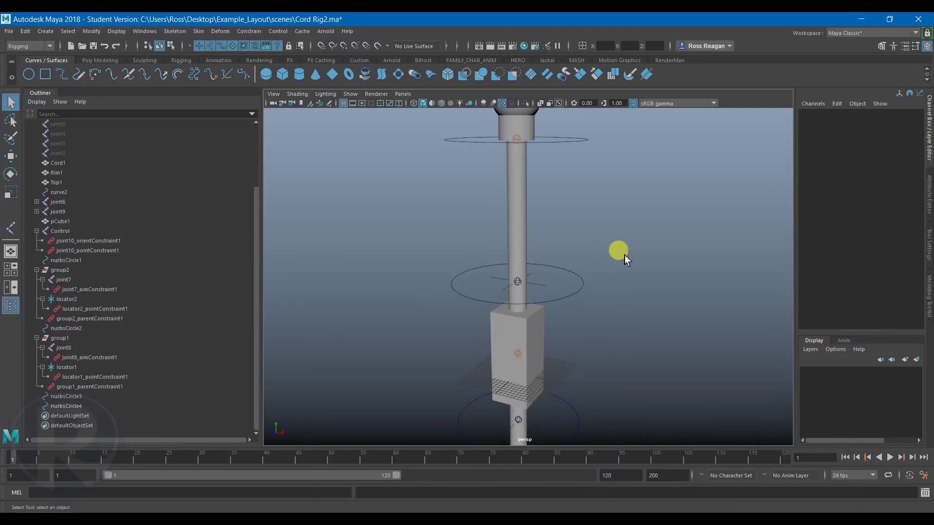
alt+drag(625, 255, 485, 240)
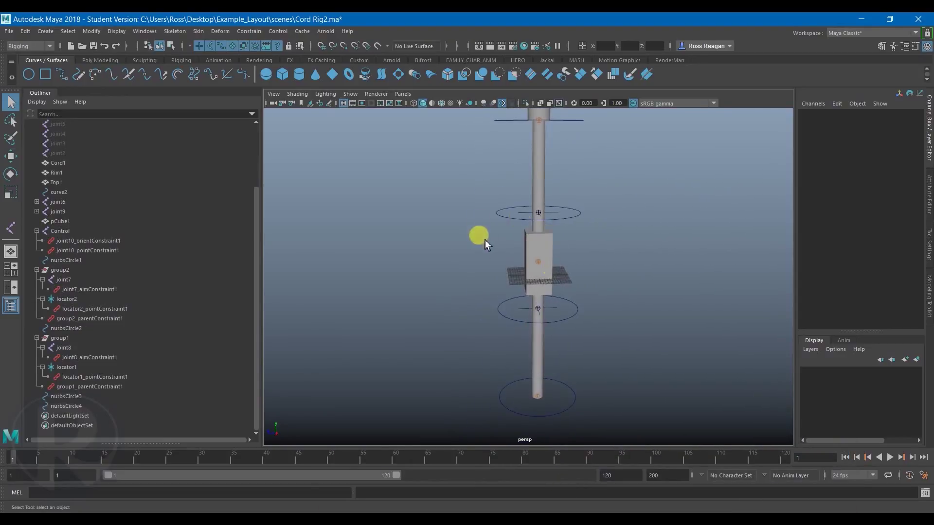
alt+drag(464, 302, 587, 201)
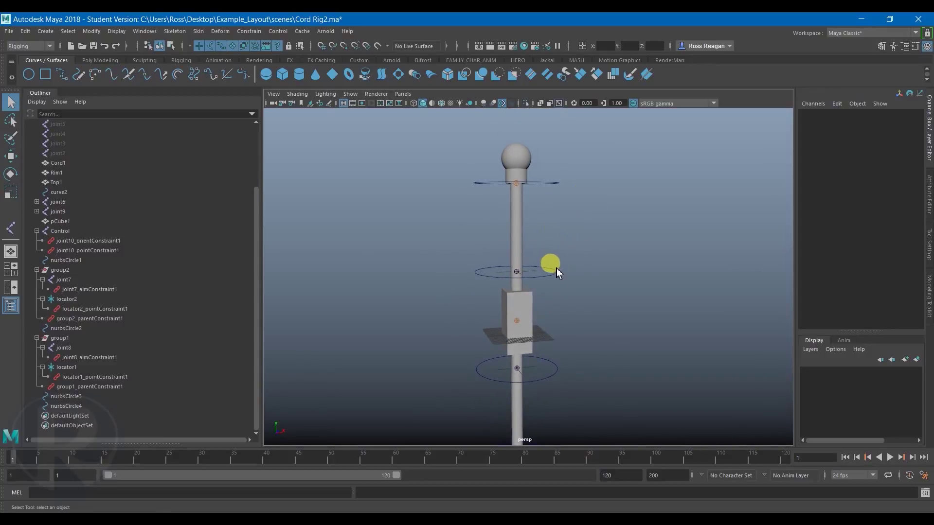
Test-move the nurbsCircle2 control above the box to about -5.4 in X and undo it.
click(557, 268)
key(w)
drag(572, 295, 548, 267)
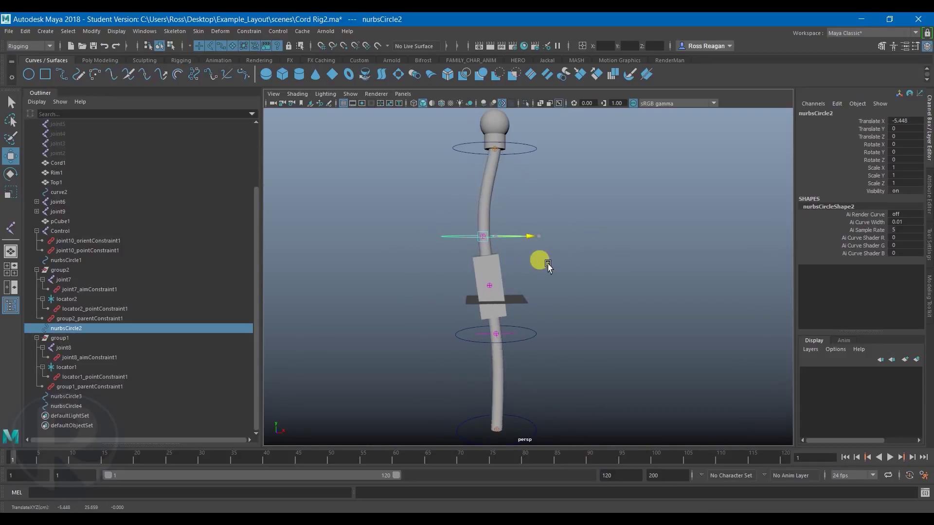
key(ctrl+z)
key(ctrl+z)
key(ctrl+z)
key(ctrl+z)
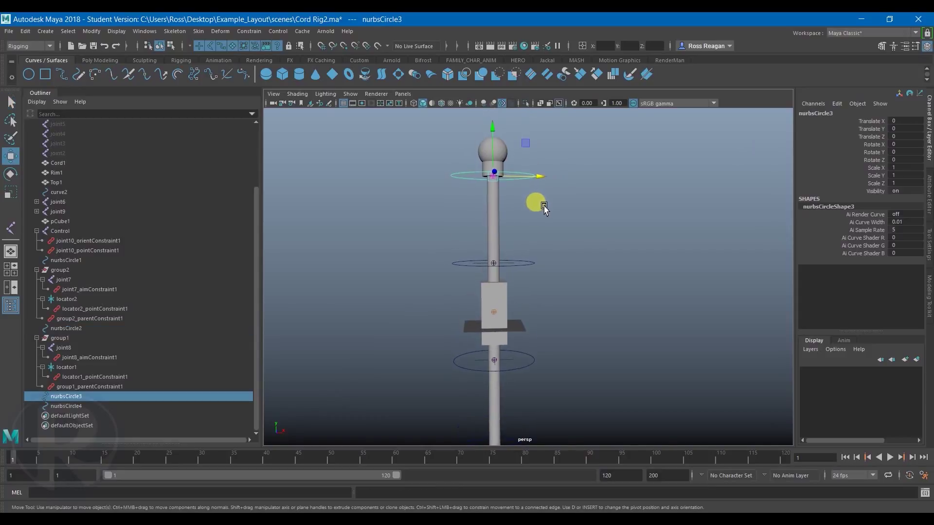
Bend the cord's top by moving nurbsCircle3 to about -17.5 in X and rotating it about 53.5 degrees in Z.
drag(543, 208, 506, 201)
key(e)
drag(425, 212, 463, 216)
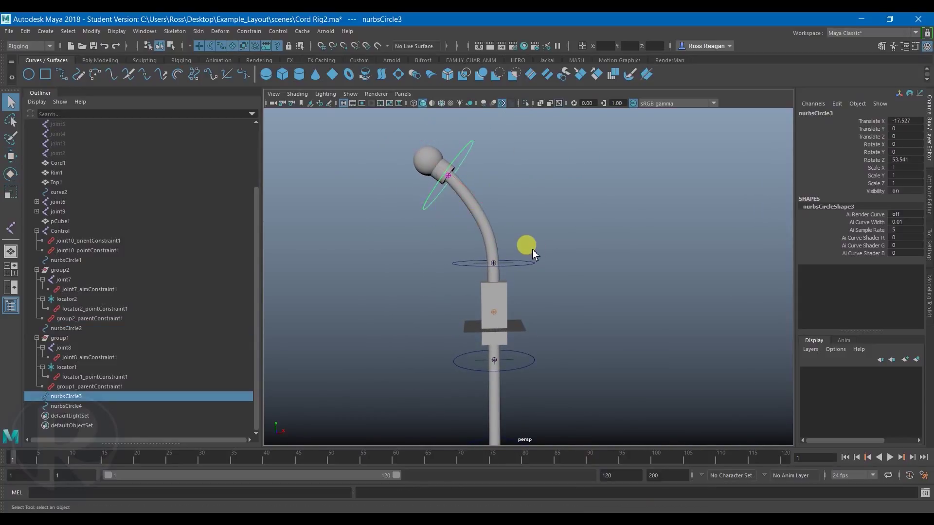
Move nurbsCircle2 to about 20.3 in X and 15 in Y, and rotate it about 5.7 degrees in Z.
drag(533, 249, 559, 305)
scroll(558, 305, down, 2)
alt+middle_drag(559, 305, 565, 277)
key(e)
key(w)
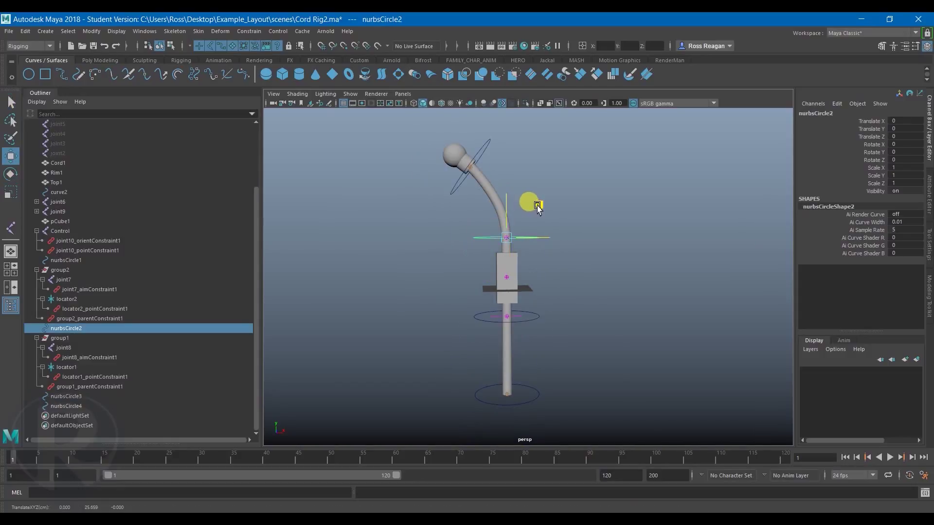
drag(537, 206, 568, 180)
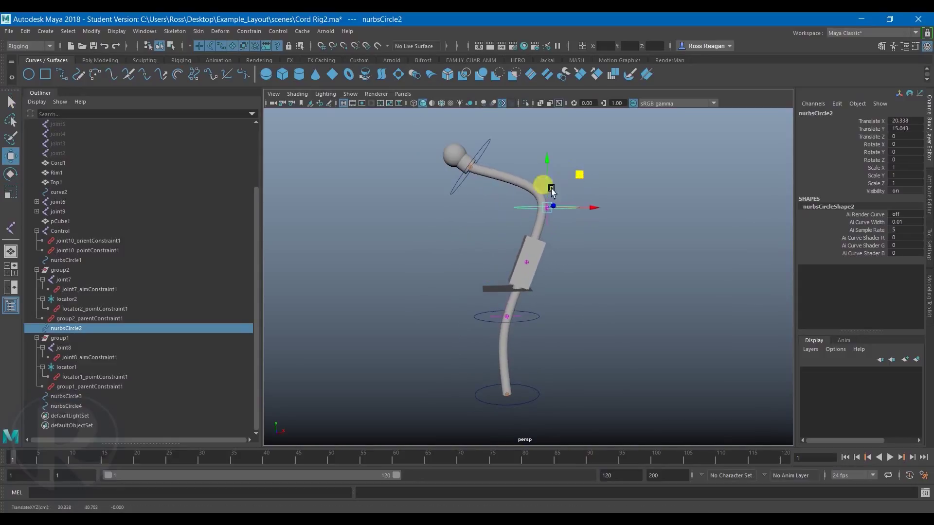
key(e)
drag(502, 198, 509, 180)
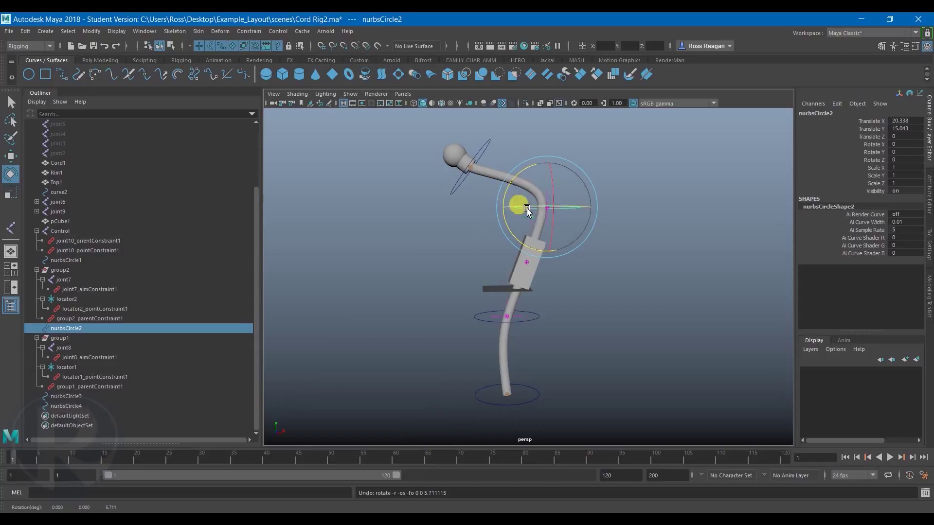
Undo the test moves and rotations of nurbsCircle2 and nurbsCircle3.
key(ctrl+z)
key(w)
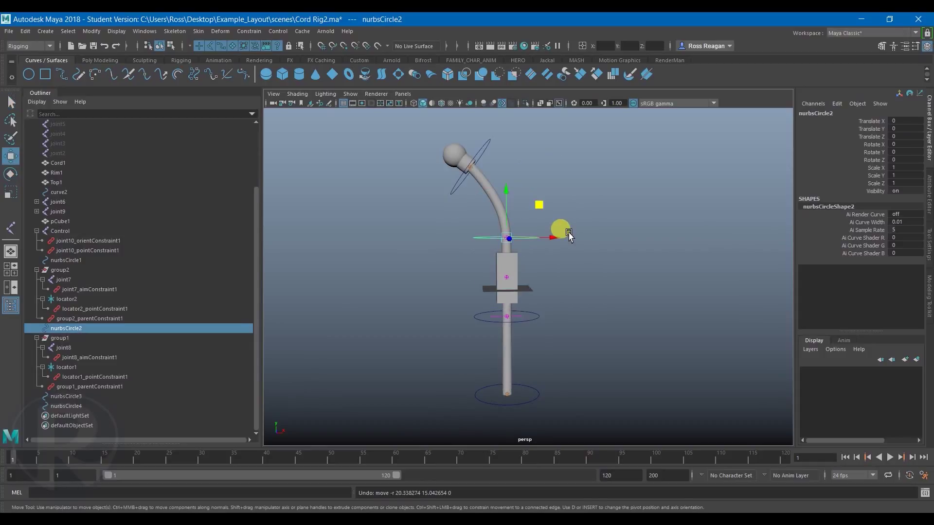
key(ctrl+z)
key(q)
key(ctrl+z)
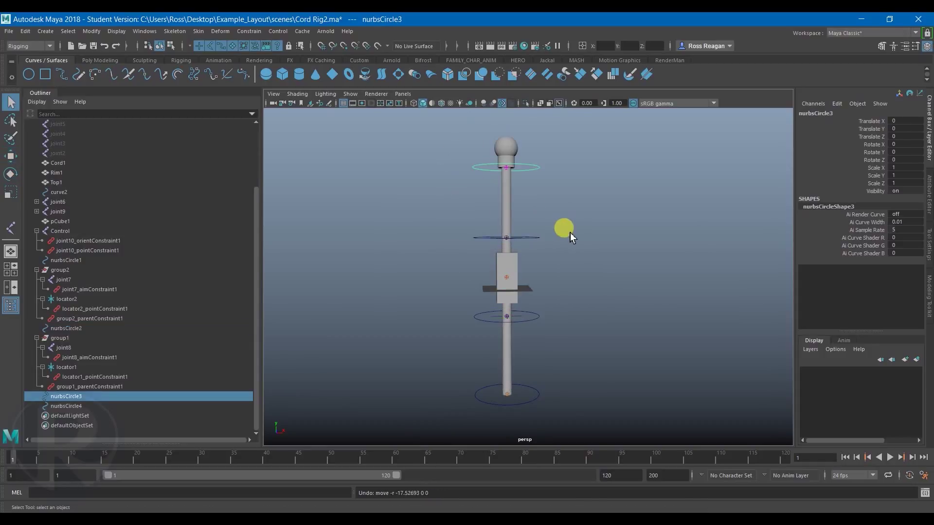
Move the nurbsCircle1 control below the box to about 22.3 in X and -6.1 in Y, and show wireframe on shaded.
scroll(570, 233, up, 5)
scroll(611, 276, down, 6)
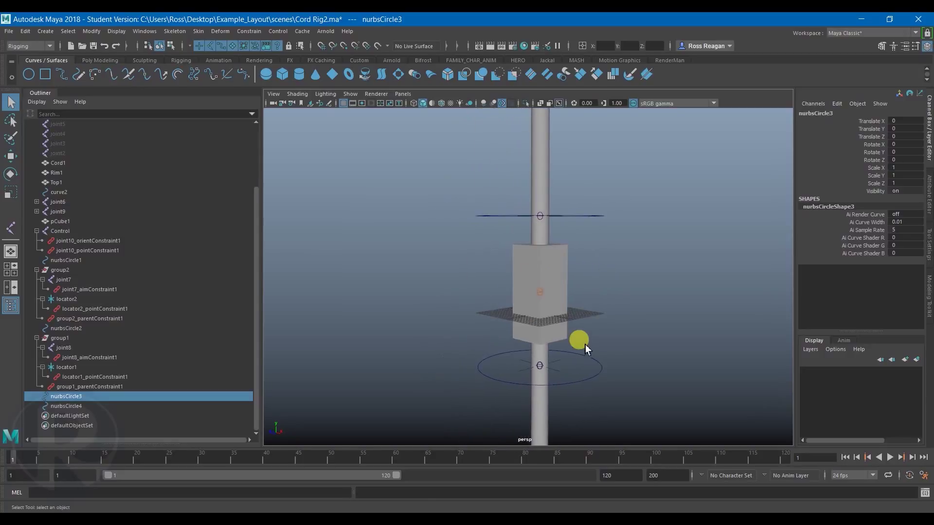
click(553, 294)
key(w)
alt+drag(553, 296, 588, 243)
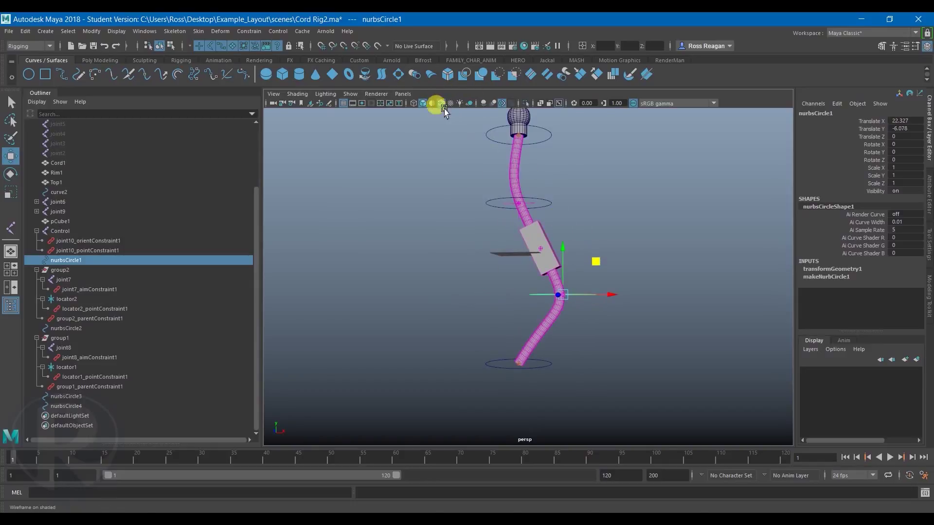
alt+drag(519, 245, 526, 242)
Move nurbsCircle2 above the box to about -16.5 in X and -3.9 in Y.
click(549, 202)
drag(551, 169, 516, 178)
key(q)
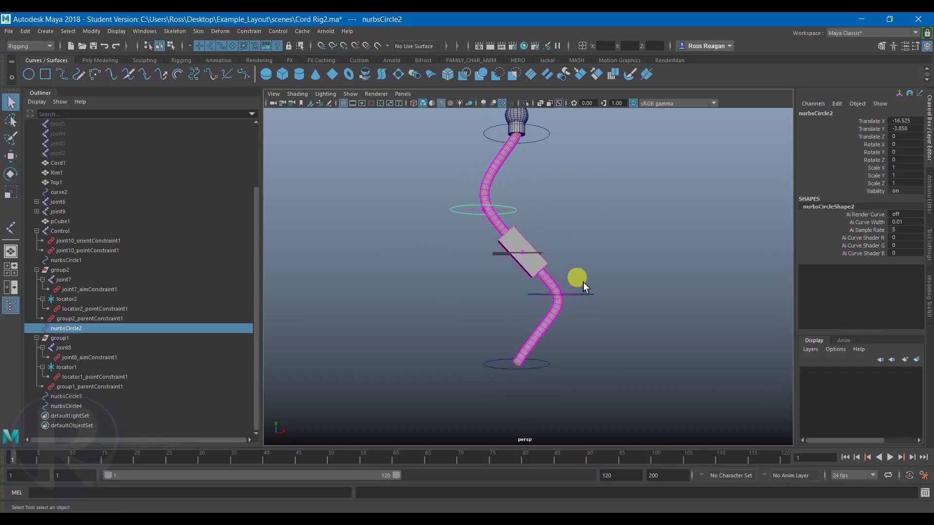
Test-rotate nurbsCircle1 about 30.2 degrees in Z and undo the rotation.
click(582, 283)
key(e)
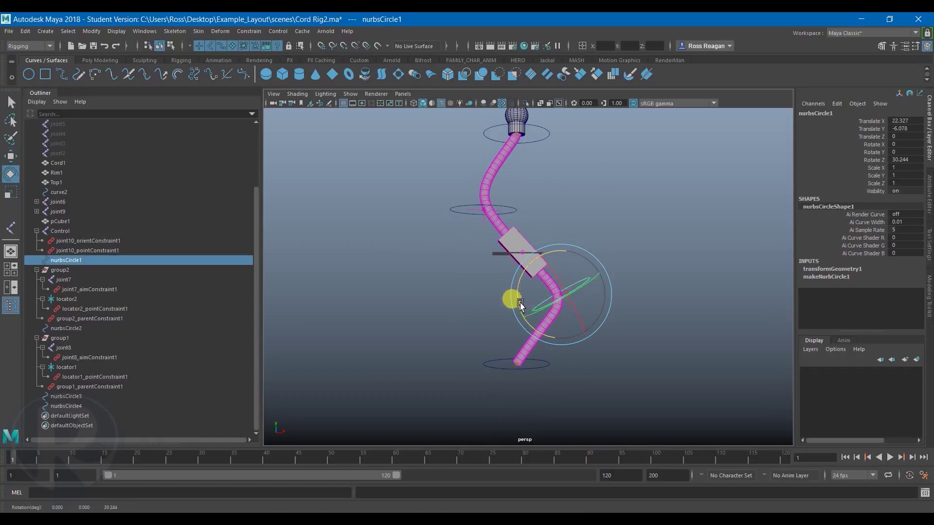
key(ctrl+z)
alt+drag(520, 303, 527, 310)
Move nurbsCircle1 to about -15.2 in X and -2.2 in Y, and select the box.
key(w)
drag(596, 271, 467, 214)
scroll(510, 264, up, 3)
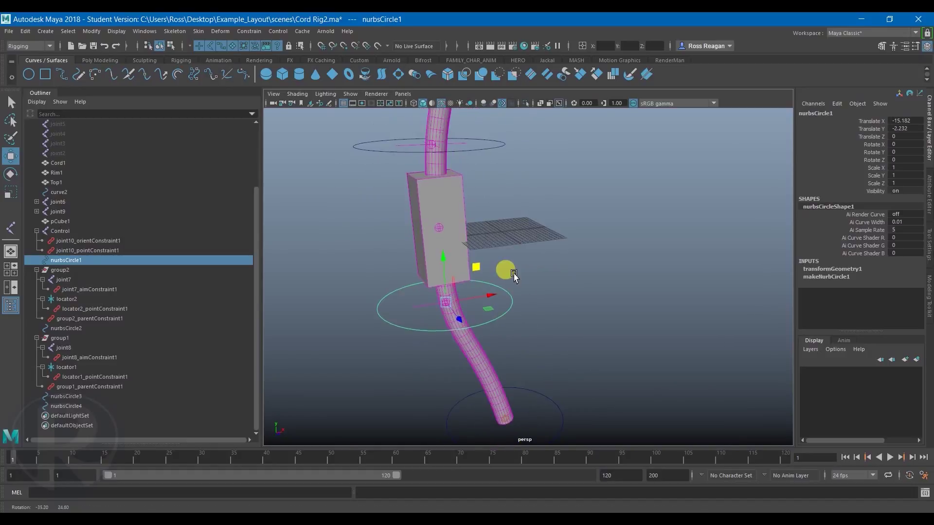
key(q)
click(468, 200)
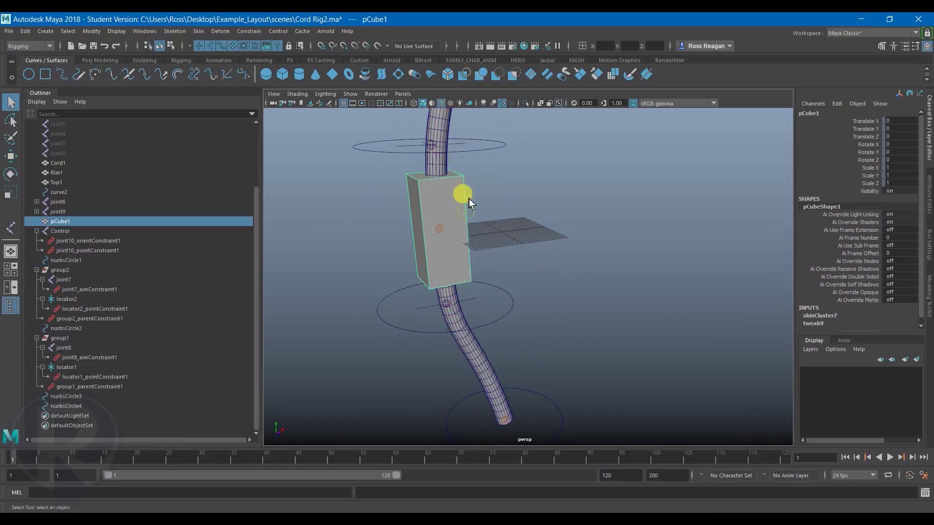
Reset the Translate X and Translate Y of nurbsCircle1 to 0.
click(500, 294)
alt+drag(702, 261, 664, 256)
scroll(664, 256, down, 3)
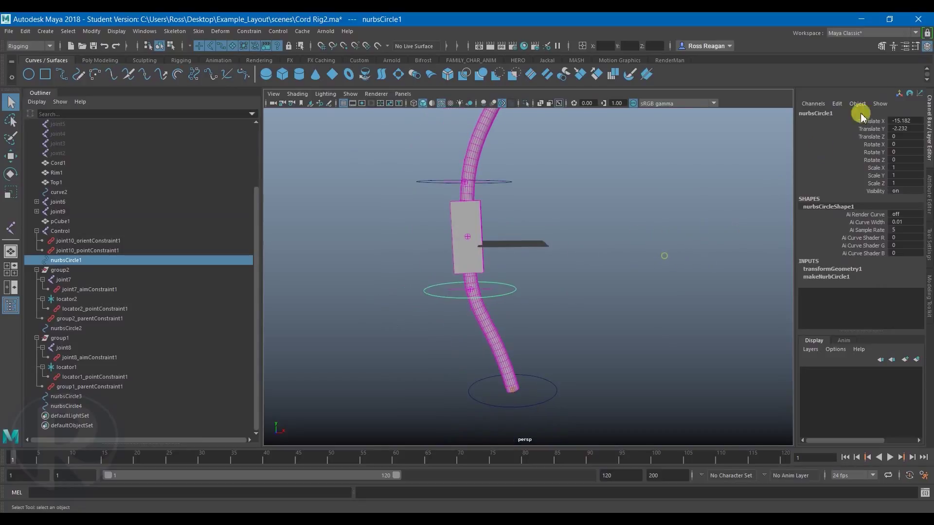
text(0)
key(Return)
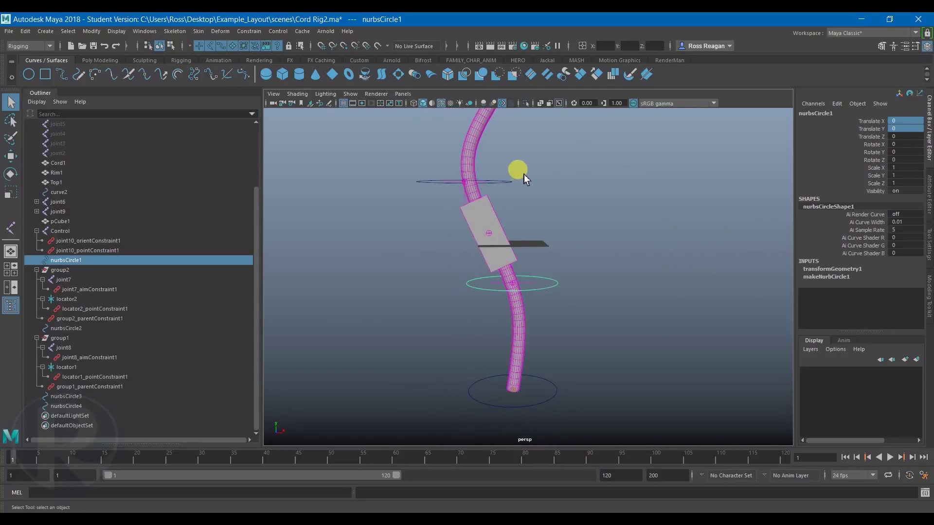
Reset the Translate X and Translate Y of nurbsCircle2 to 0.
click(510, 182)
text(00)
key(Return)
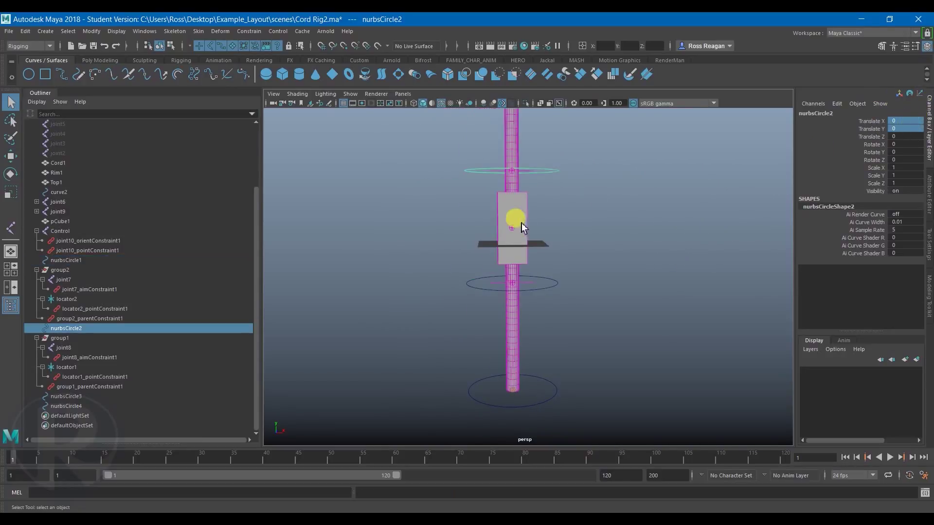
Select group2, the group containing joint7 and locator2, to inspect its place in the rig.
click(601, 227)
alt+drag(593, 229, 501, 275)
alt+right_drag(500, 276, 594, 312)
scroll(638, 287, down, 7)
mouse_move(632, 242)
alt+middle_down()
mouse_move(638, 287)
mouse_move(641, 238)
mouse_move(614, 243)
alt+middle_up()
scroll(642, 239, up, 4)
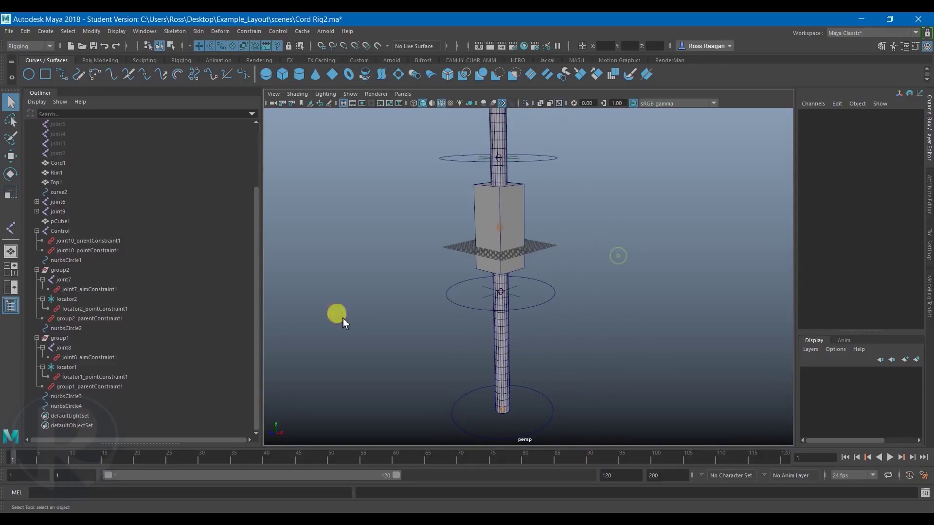
click(61, 270)
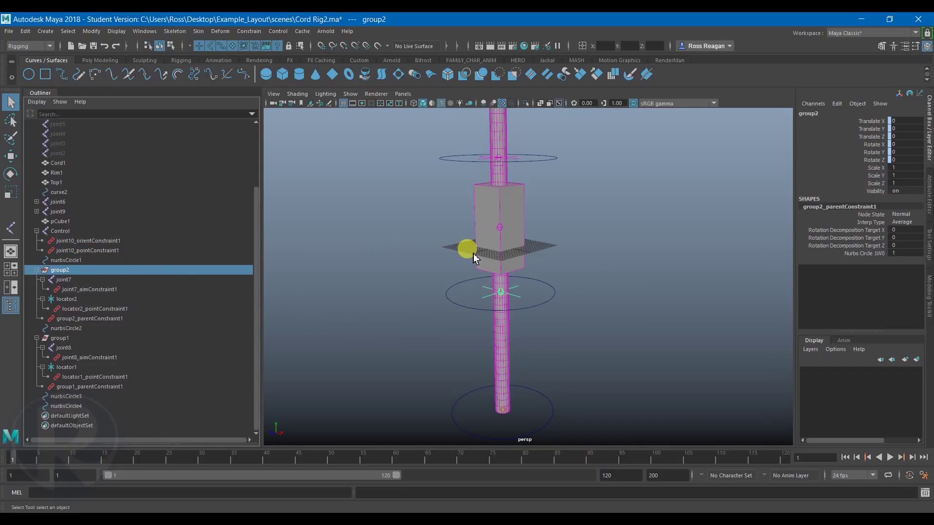
Select the Control joint inside the box and inspect it together with the pCube1 box mesh.
scroll(473, 252, up, 4)
click(485, 204)
alt+middle_drag(469, 235, 474, 274)
key(w)
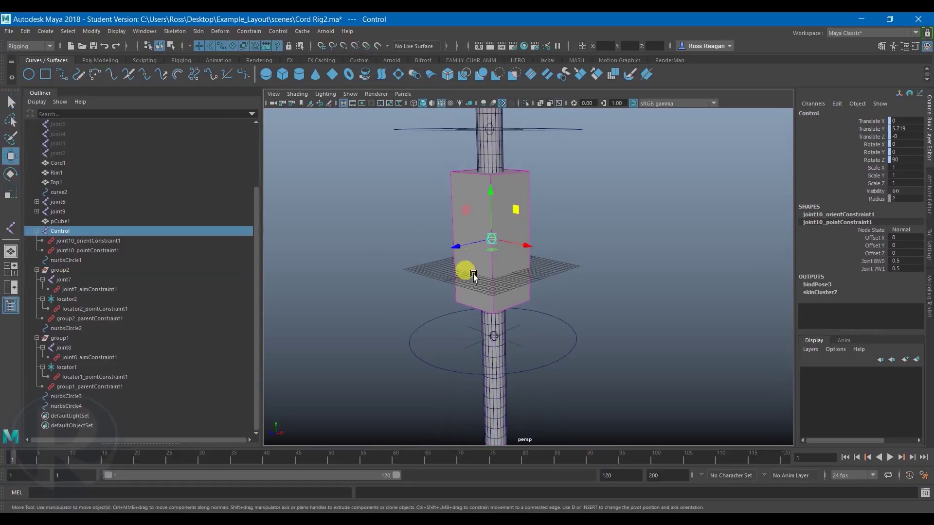
alt+drag(474, 275, 688, 250)
key(ctrl+z)
key(q)
click(510, 199)
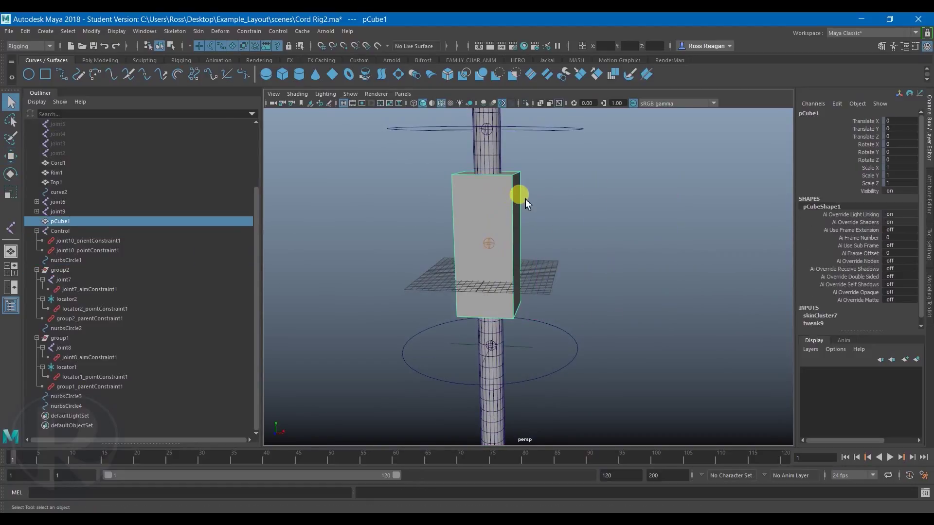
click(489, 244)
mouse_move(530, 256)
alt+mouse_down()
mouse_move(569, 236)
mouse_move(542, 246)
mouse_move(559, 254)
mouse_move(525, 257)
alt+mouse_up()
Inspect joint10_orientConstraint1 and joint10_pointConstraint1 under the Control joint, and clear the selection.
click(105, 240)
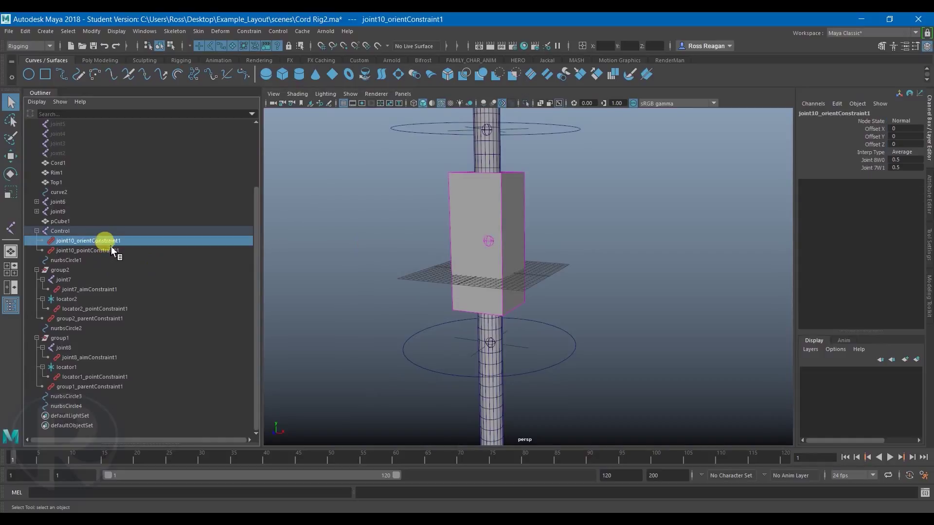
ctrl+click(105, 250)
click(117, 250)
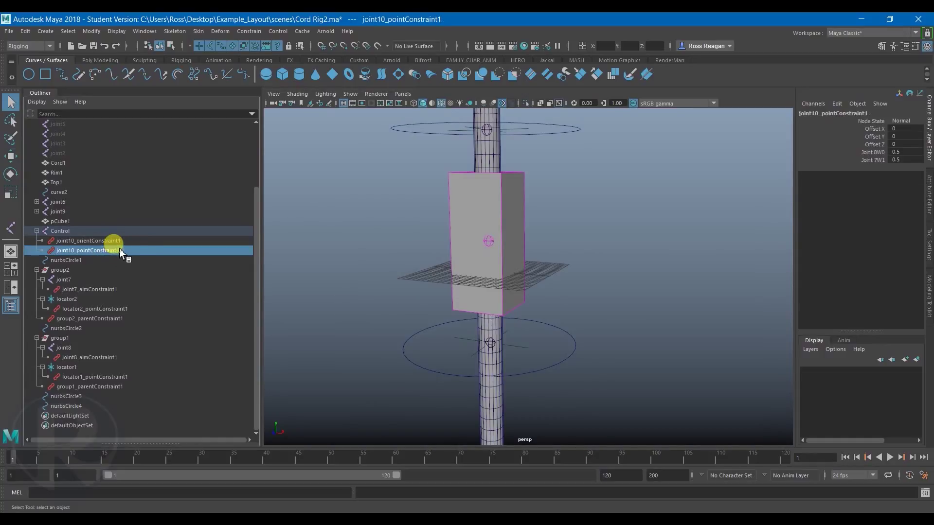
key(w)
click(108, 242)
ctrl+click(107, 250)
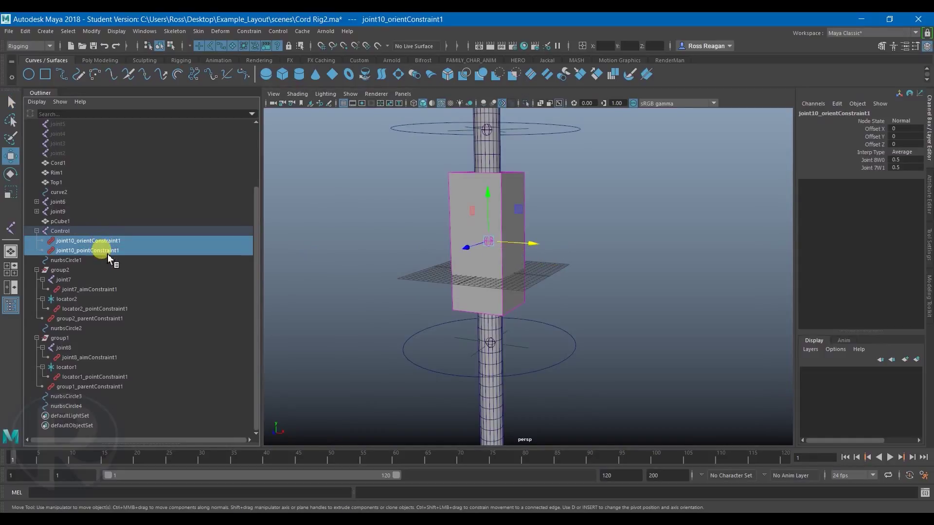
click(345, 314)
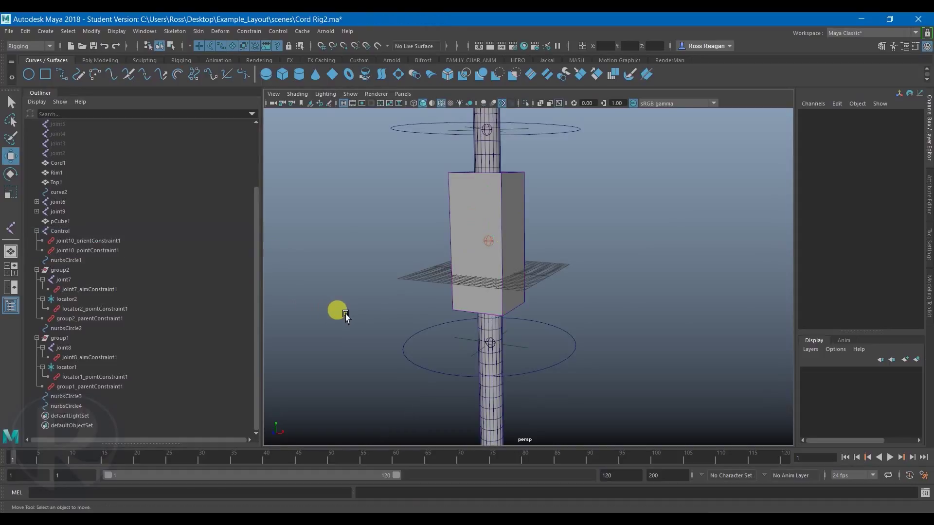
Select joint8 above the box and joint7 below it to examine the two joints that the Control joint is constrained to.
click(487, 127)
shift+click(489, 344)
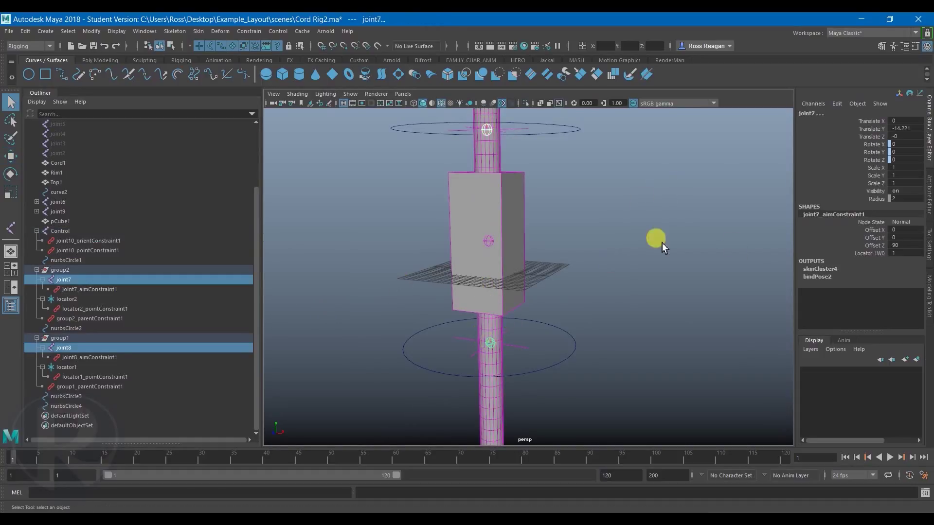
click(378, 306)
click(488, 241)
click(491, 146)
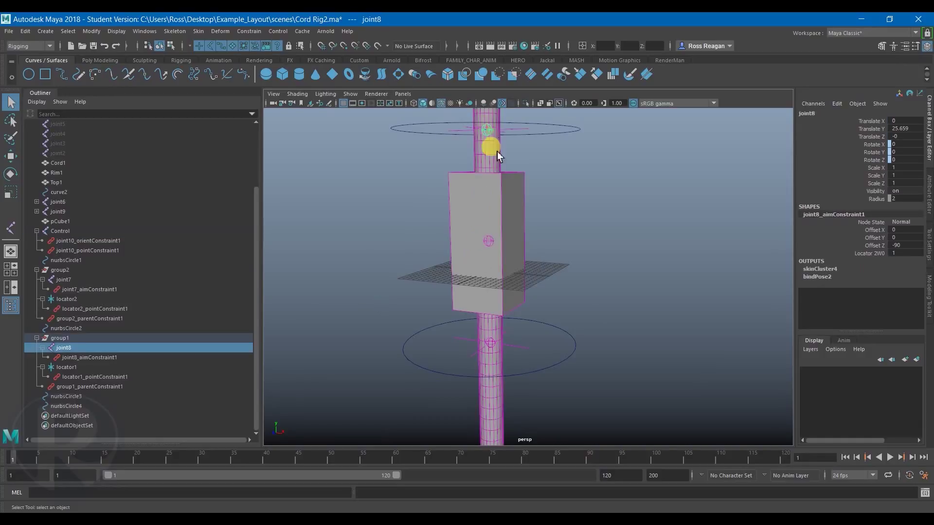
shift+click(489, 350)
scroll(491, 348, down, 3)
key(ctrl+z)
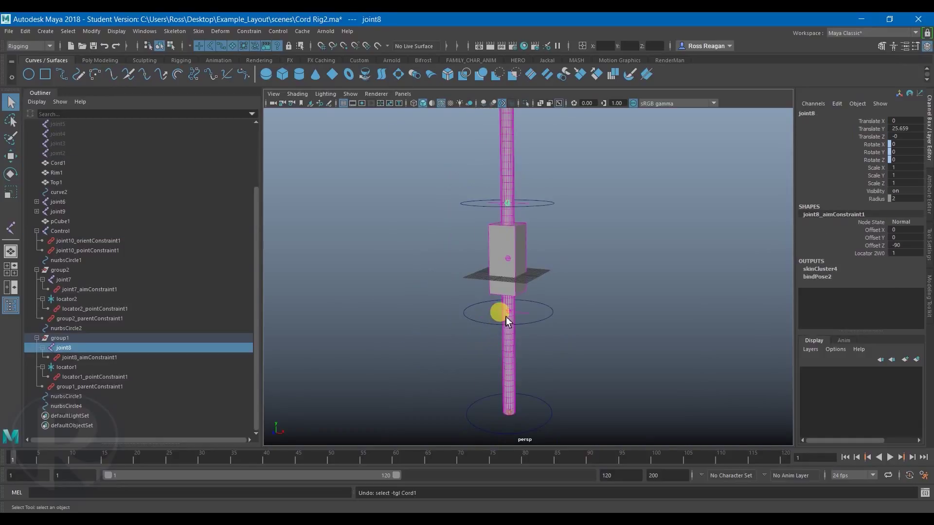
click(506, 316)
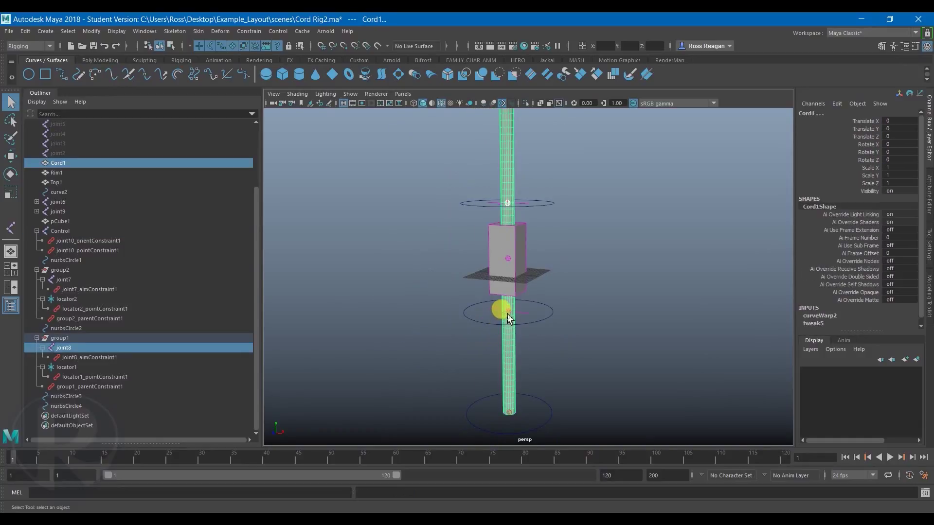
Select the Control joint and inspect the channels of its orient constraint and its point constraint.
click(509, 257)
click(478, 263)
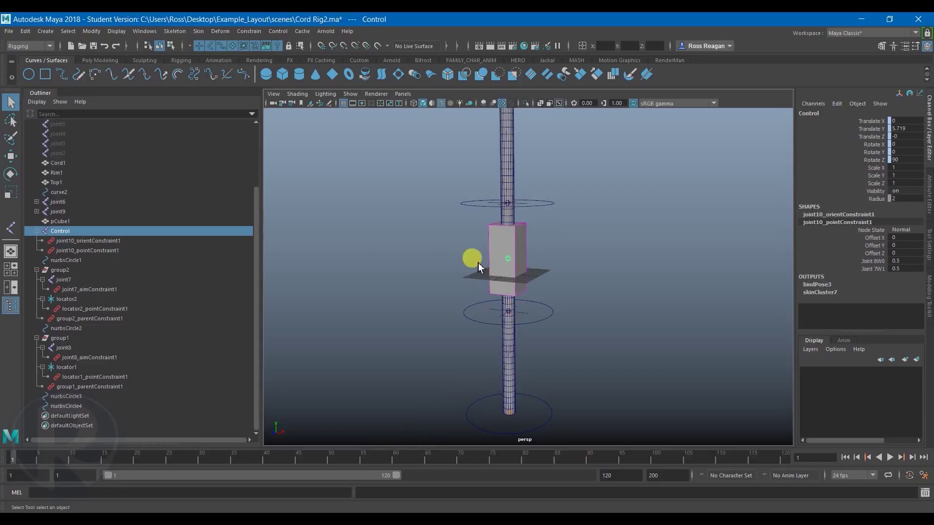
scroll(535, 271, up, 2)
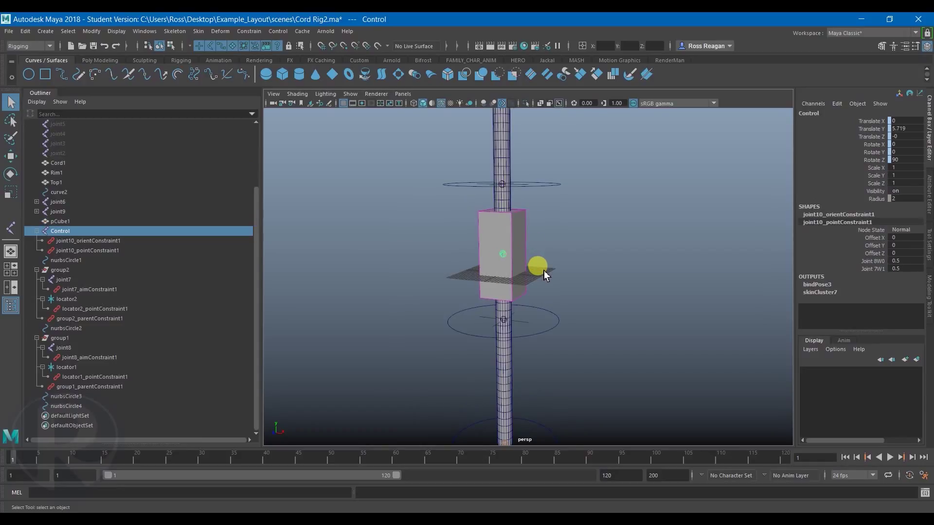
alt+drag(544, 271, 518, 168)
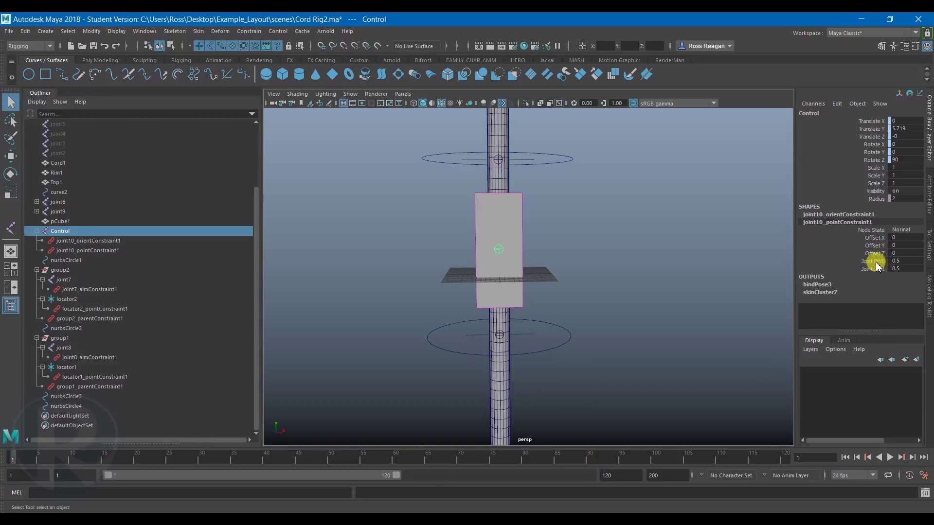
click(837, 215)
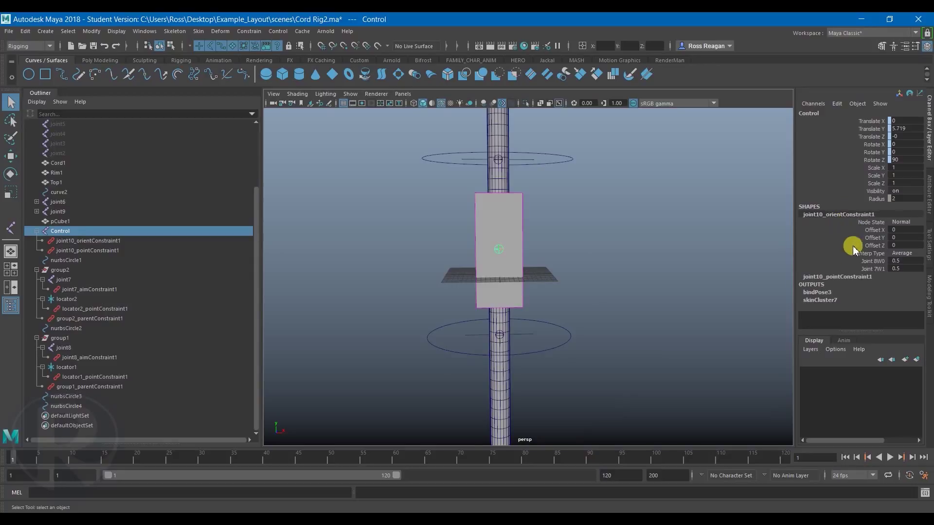
click(855, 277)
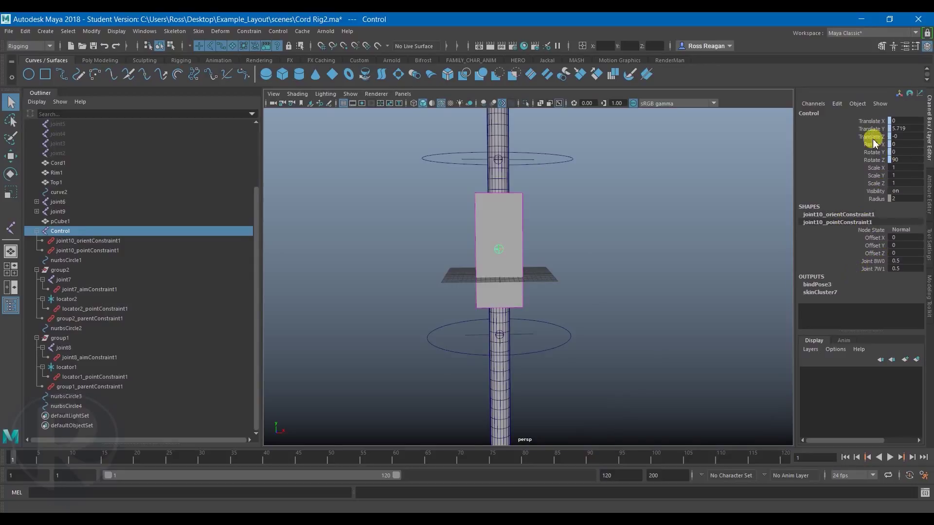
Move nurbsCircle2 about 24.8 in X to test how the box follows, and undo the move.
click(570, 200)
alt+drag(567, 202, 564, 223)
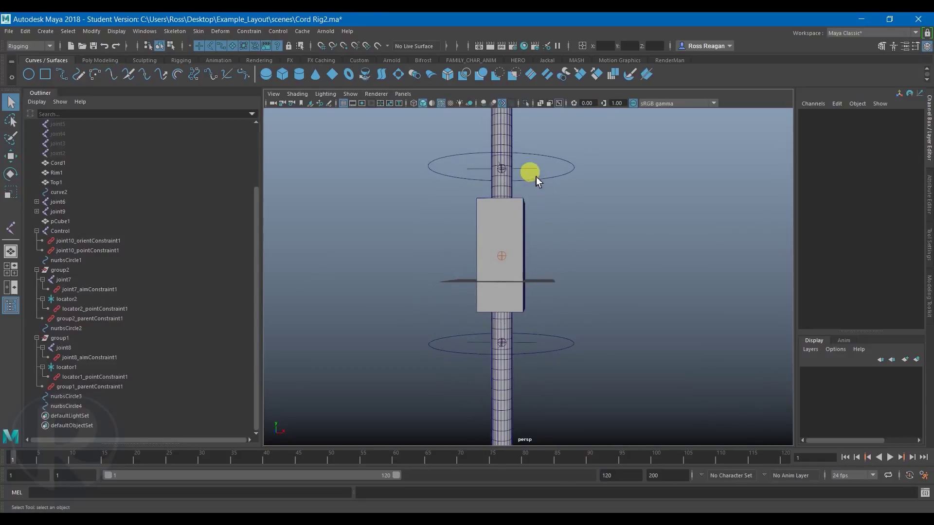
alt+drag(544, 179, 630, 288)
click(581, 194)
key(w)
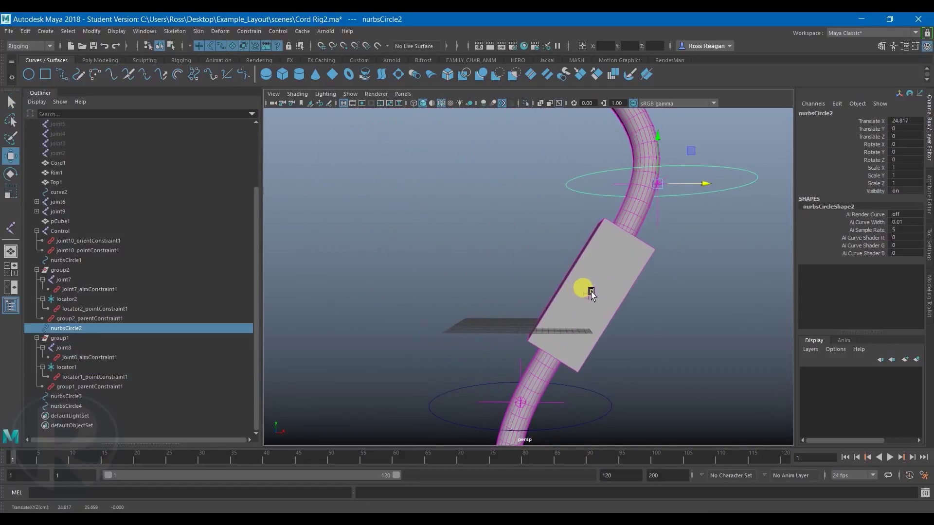
alt+drag(655, 189, 512, 185)
key(ctrl+z)
key(ctrl+z)
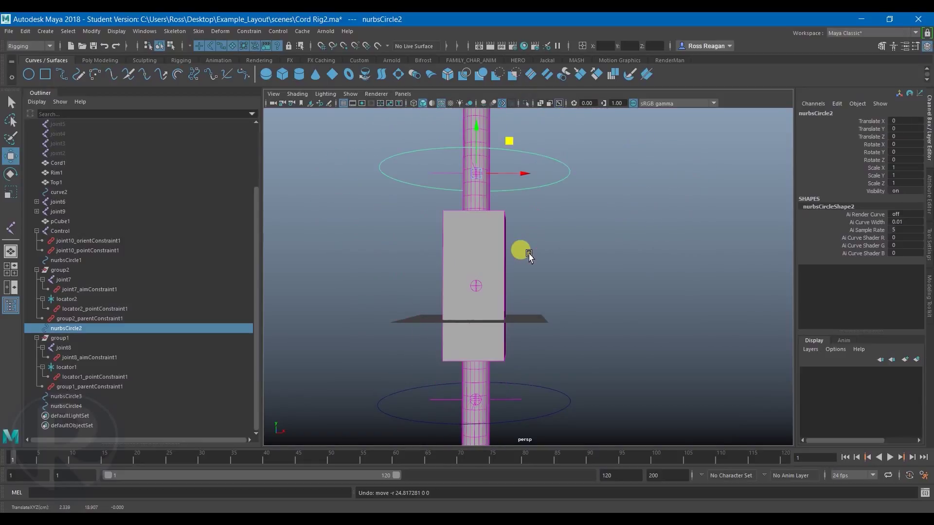
Select the Control joint and examine the box, cord and control circles around it from several angles.
drag(477, 290, 498, 192)
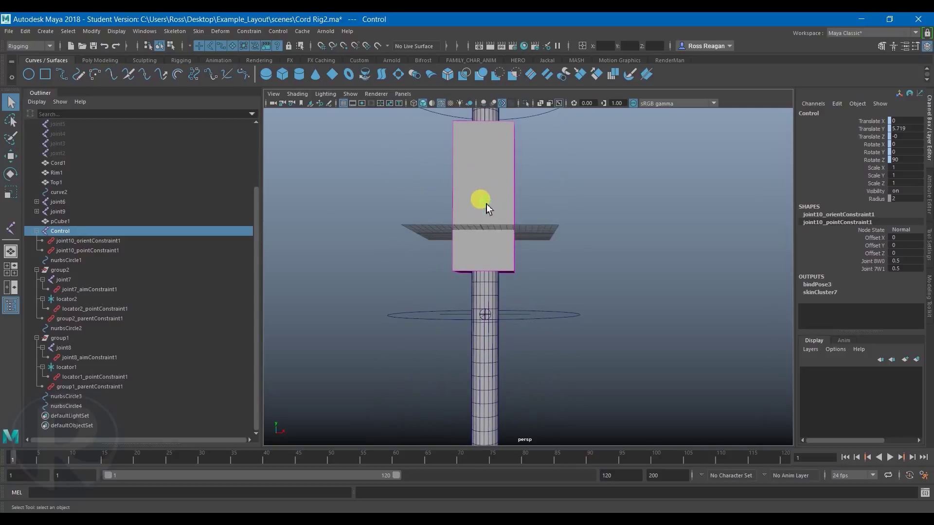
alt+drag(496, 262, 469, 258)
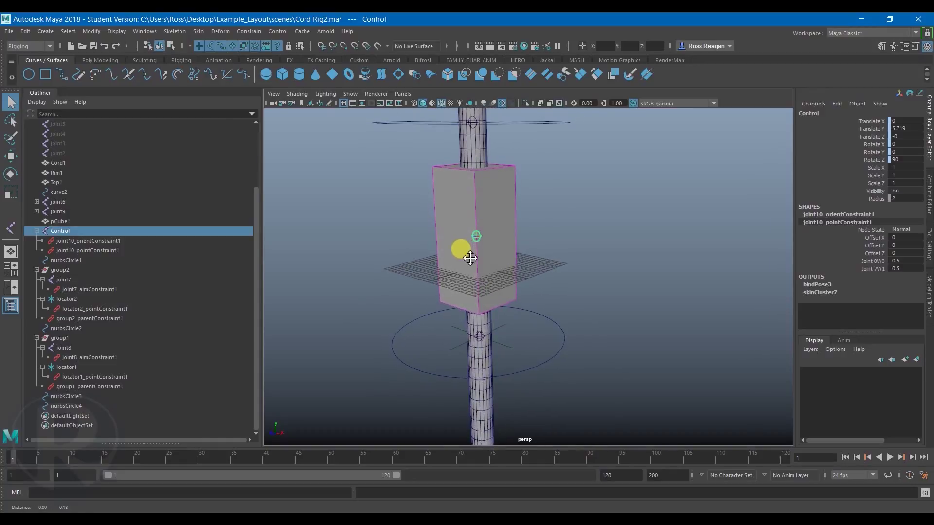
alt+right_drag(469, 258, 597, 298)
alt+middle_drag(597, 299, 582, 341)
scroll(520, 299, down, 4)
alt+middle_drag(593, 265, 588, 241)
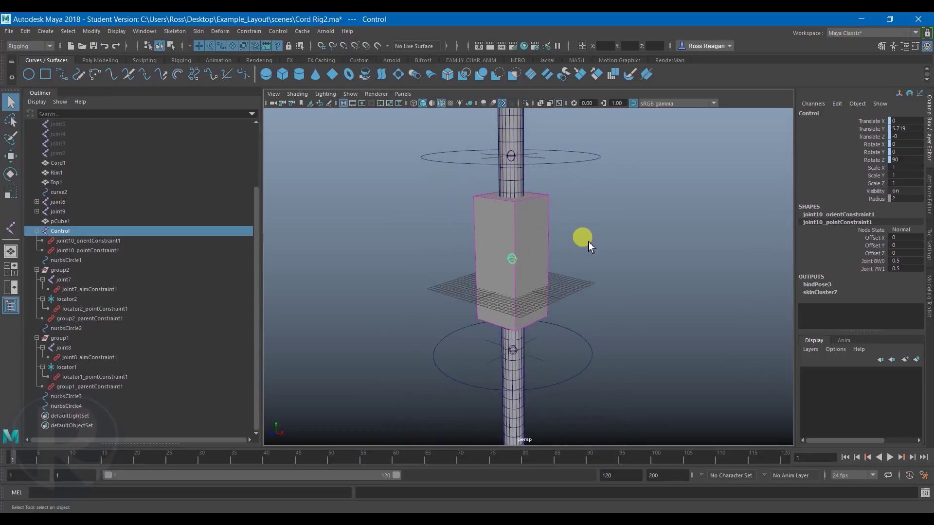
alt+drag(588, 242, 587, 211)
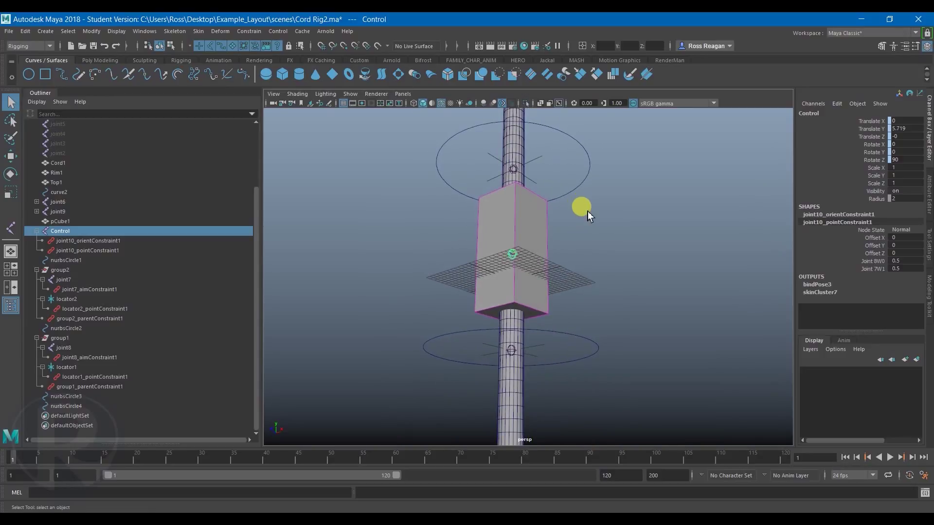
alt+drag(587, 211, 534, 238)
Select group2 and group1 in turn to inspect the groups that hold the joints and locators.
click(61, 271)
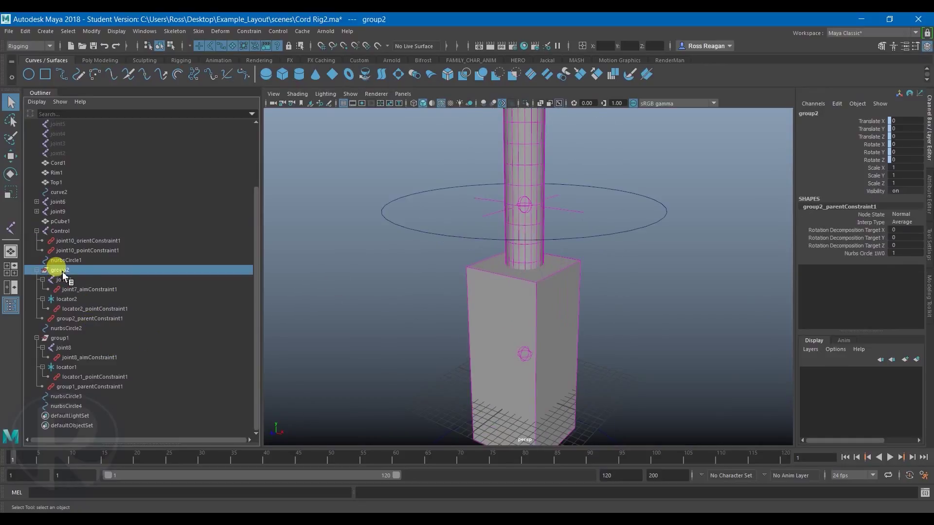
alt+drag(499, 312, 542, 238)
click(59, 339)
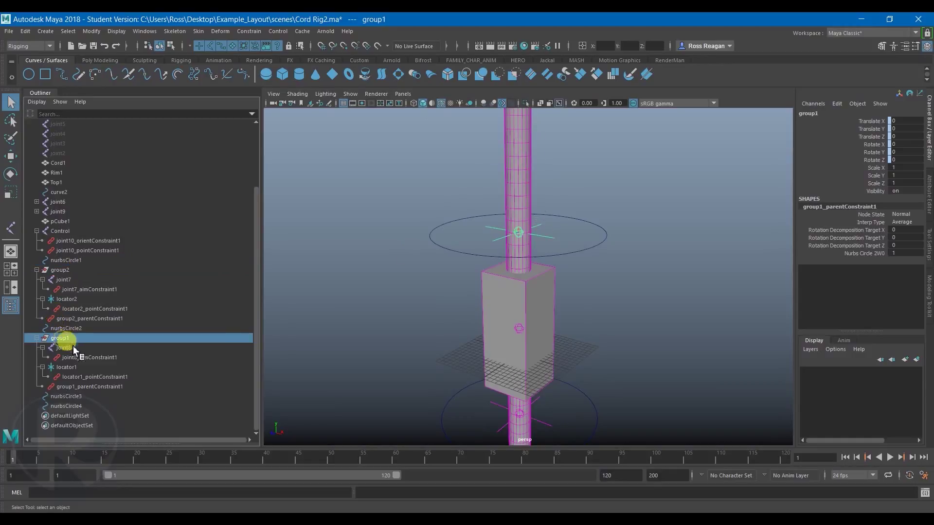
Inspect joint8 and locator1 inside group1, along with the locator's point constraint.
click(64, 348)
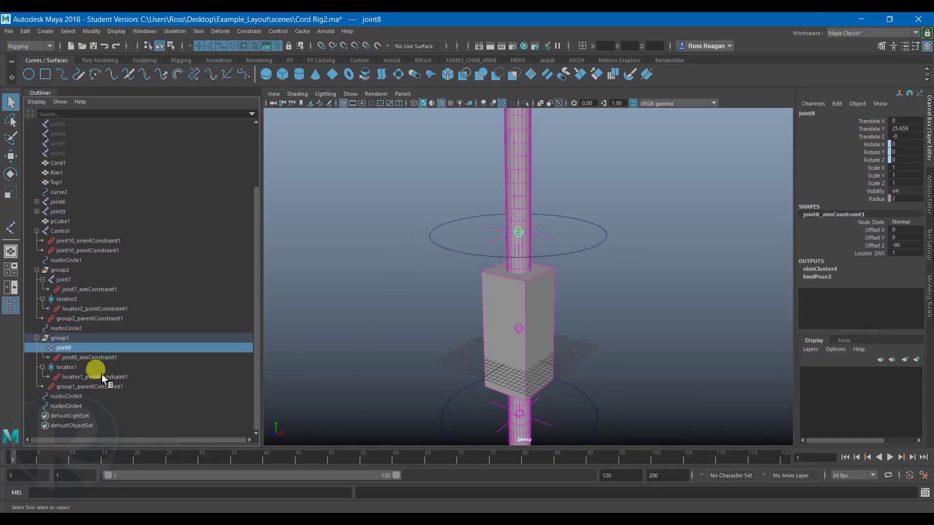
click(68, 368)
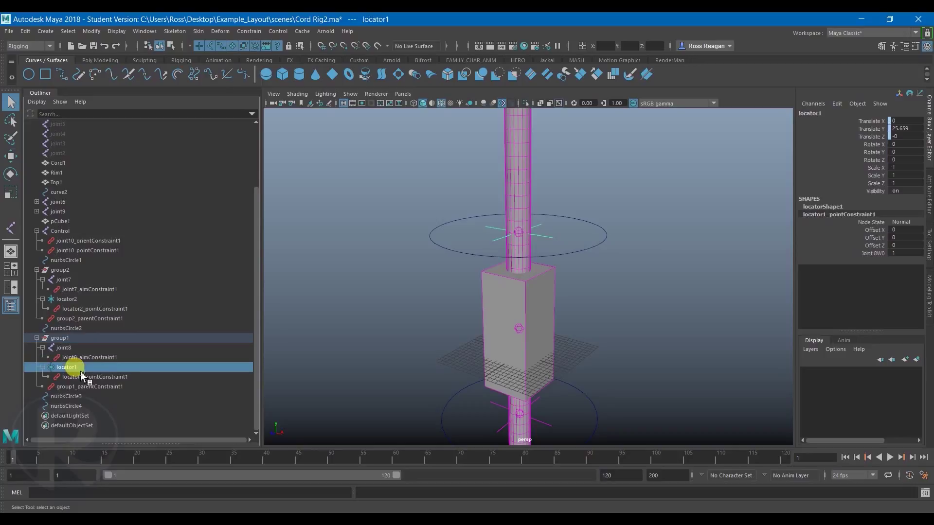
ctrl+click(69, 348)
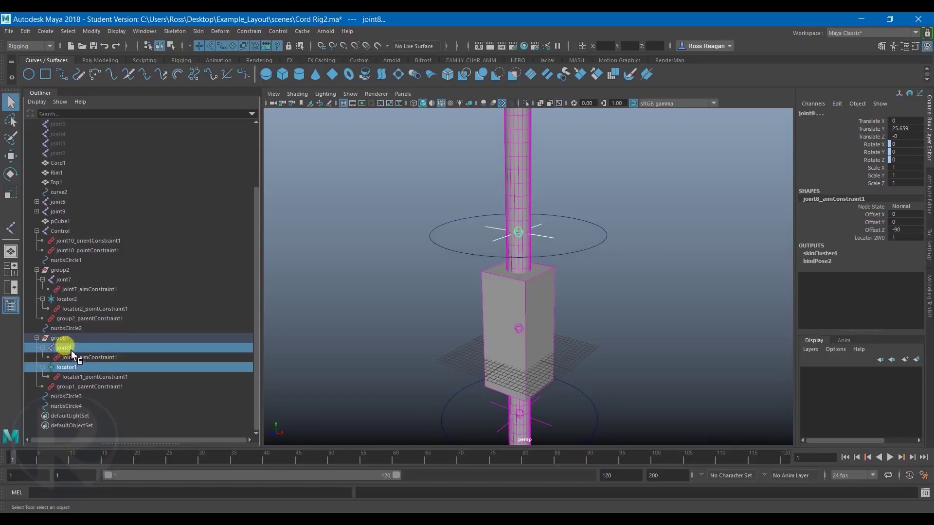
click(122, 378)
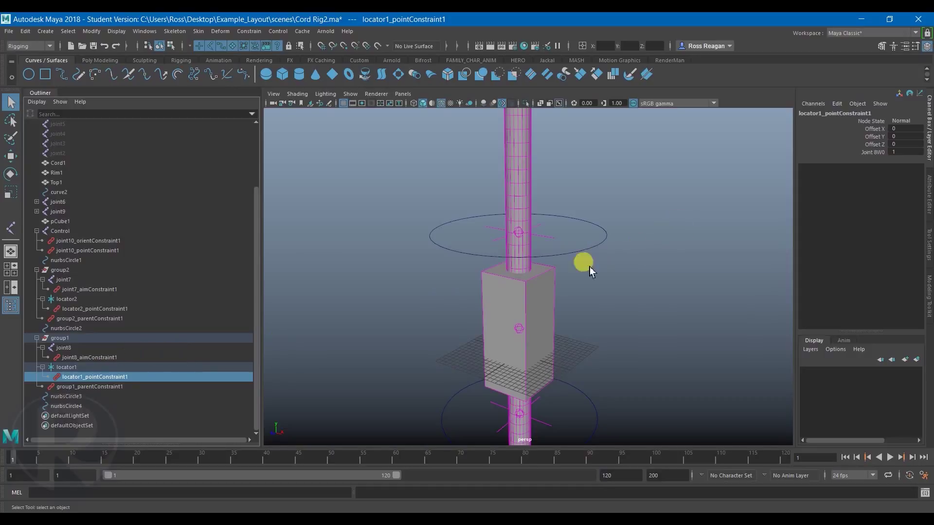
click(67, 369)
click(79, 377)
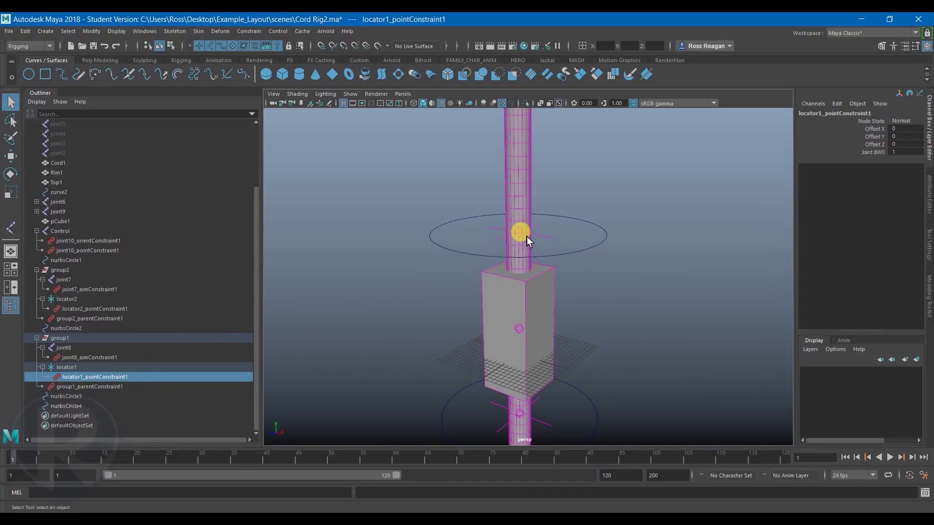
Select joint8 and locator1 in the scene at the upper control circle to compare them.
scroll(527, 236, up, 4)
click(518, 188)
key(w)
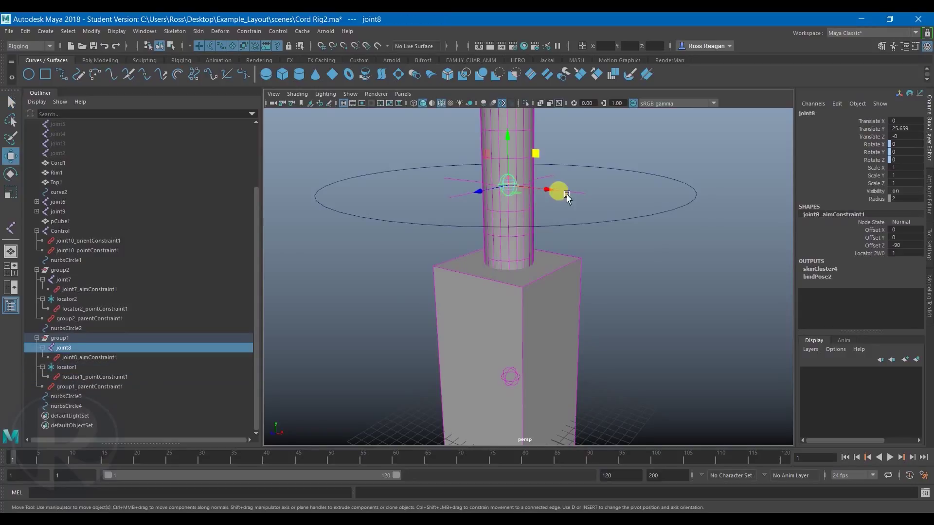
key(q)
click(559, 194)
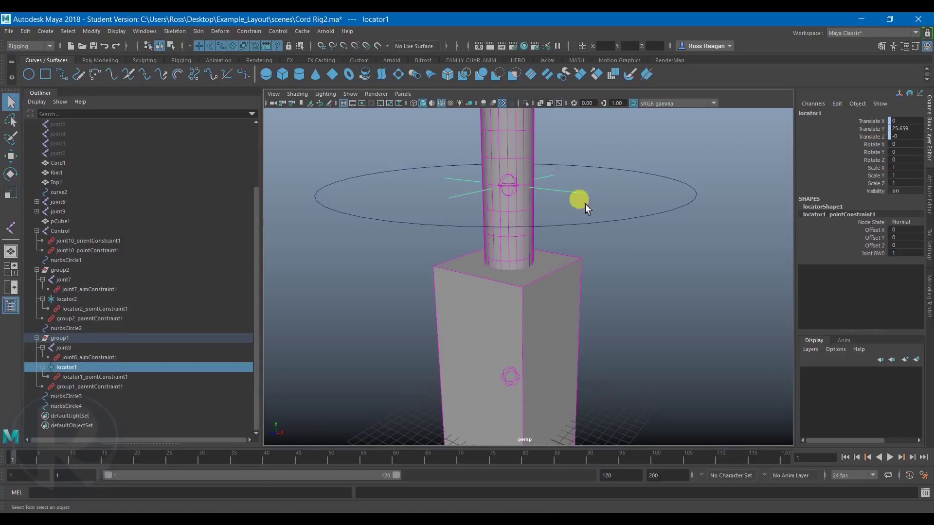
click(510, 189)
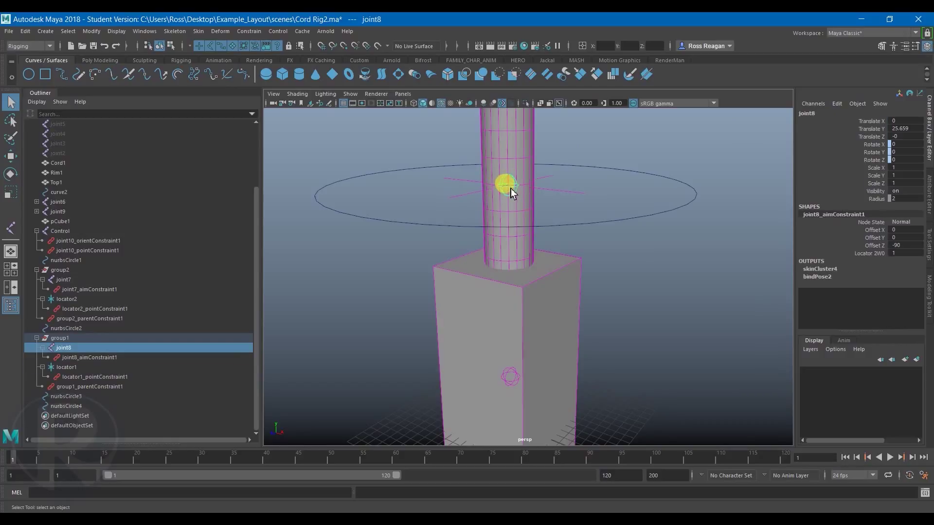
alt+drag(510, 189, 460, 266)
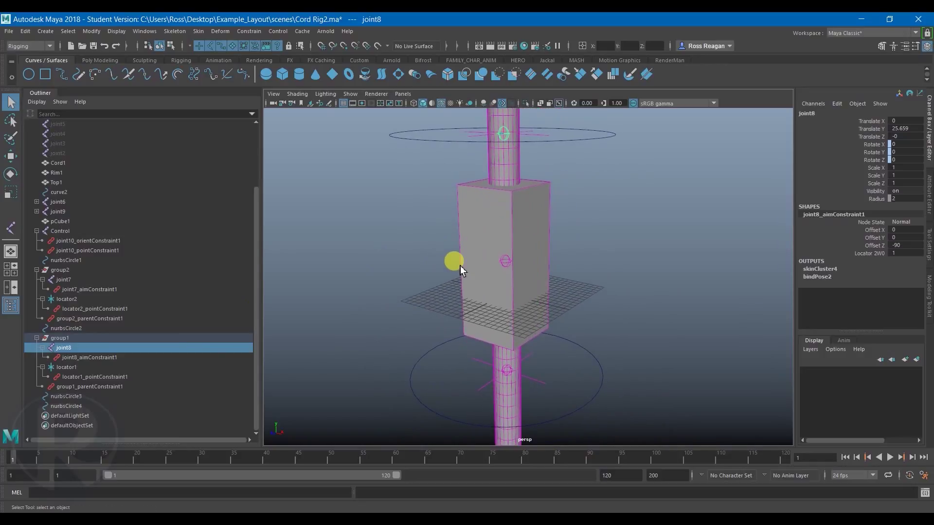
Inspect joint8_aimConstraint1, and select its parent joint8.
click(119, 359)
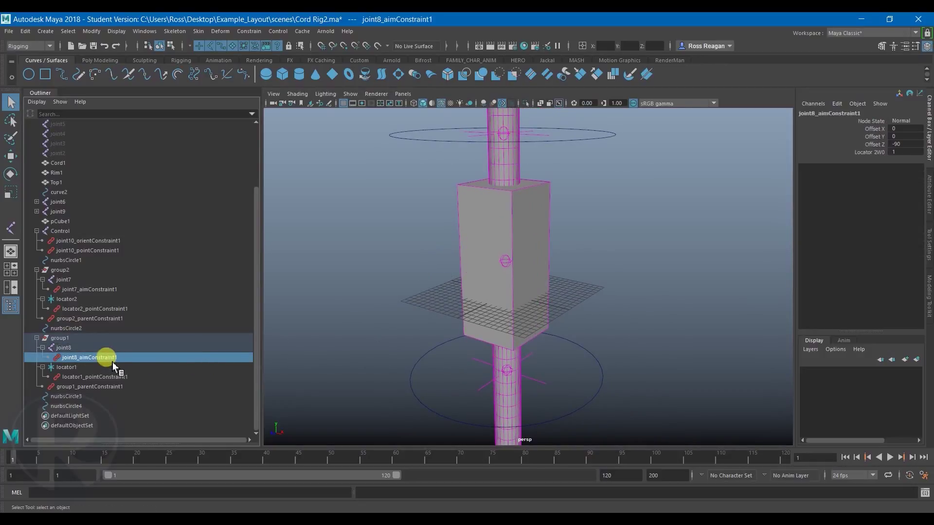
click(95, 348)
alt+drag(439, 233, 393, 270)
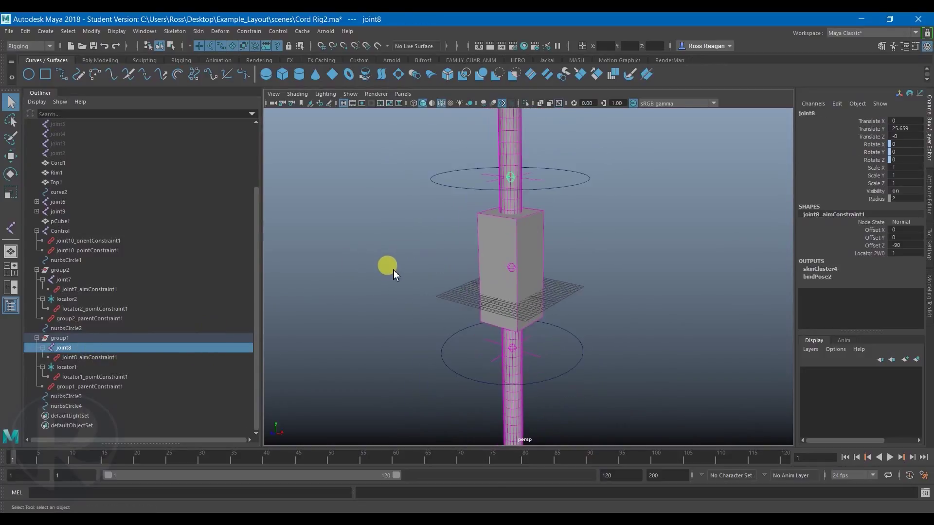
Select locator2 and joint7 in turn at the lower control circle to compare them.
alt+drag(428, 325, 515, 151)
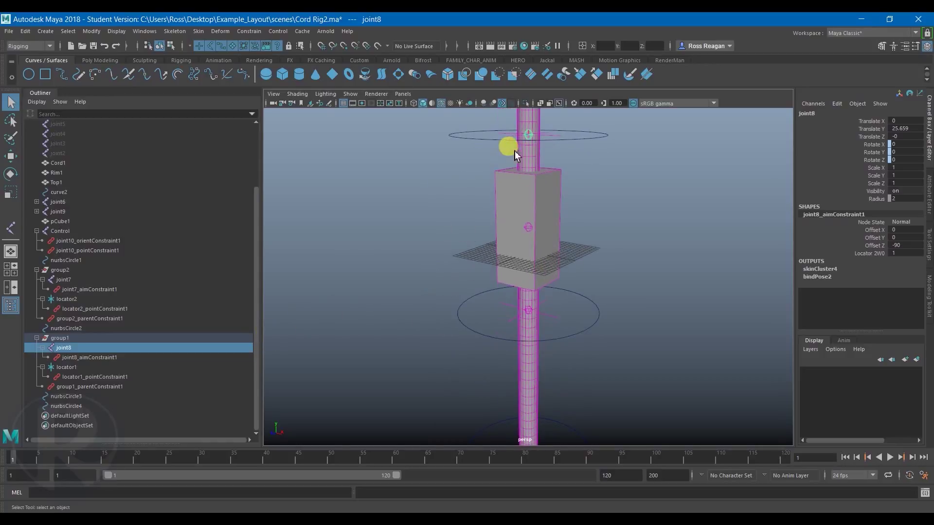
click(550, 312)
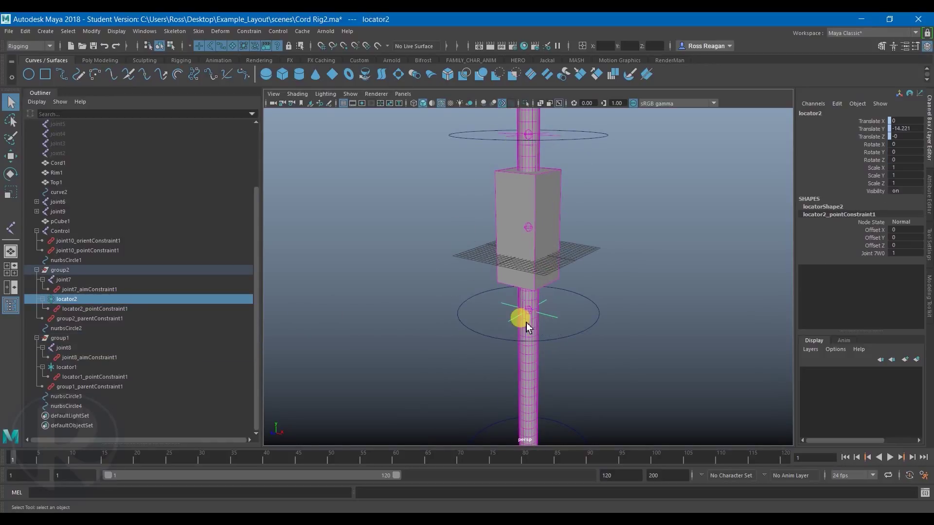
alt+drag(546, 296, 529, 340)
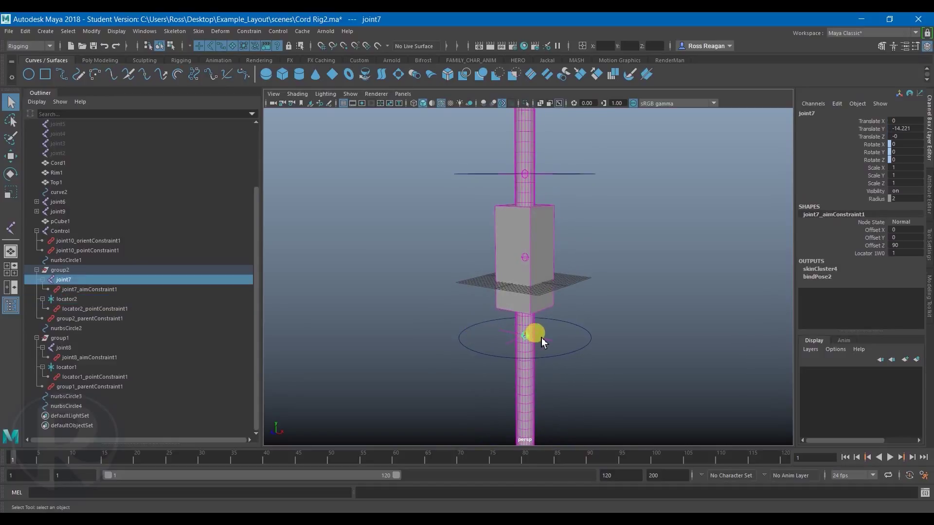
key(w)
key(q)
key(w)
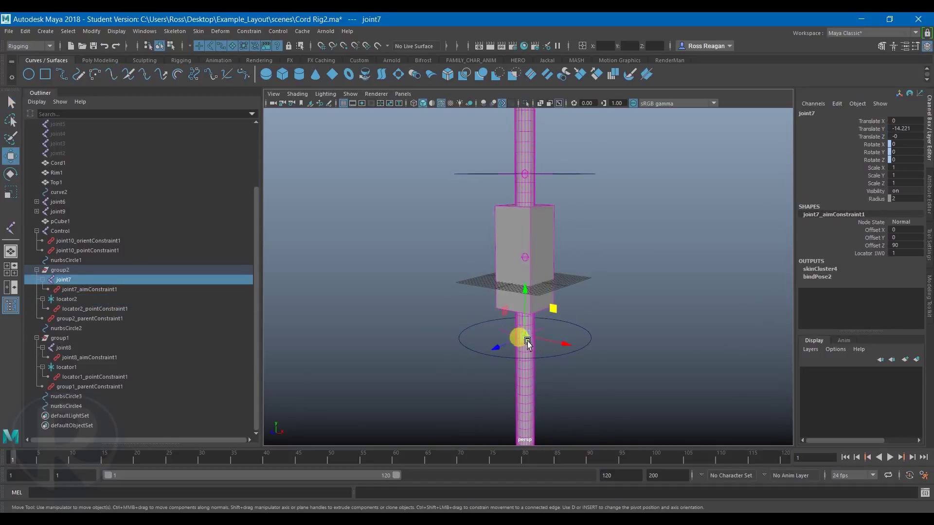
key(q)
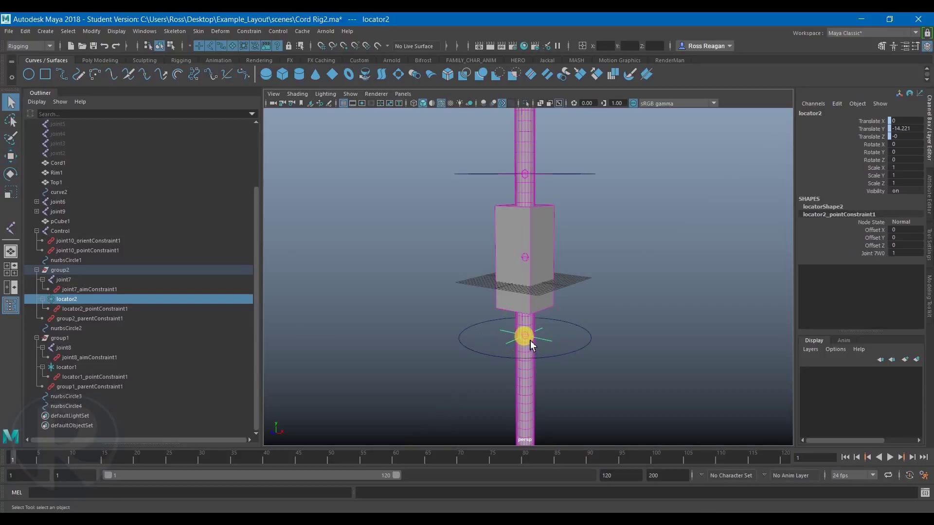
Test the rig by moving locator2 to about X 31.8, and undo the move.
key(w)
drag(562, 347, 700, 349)
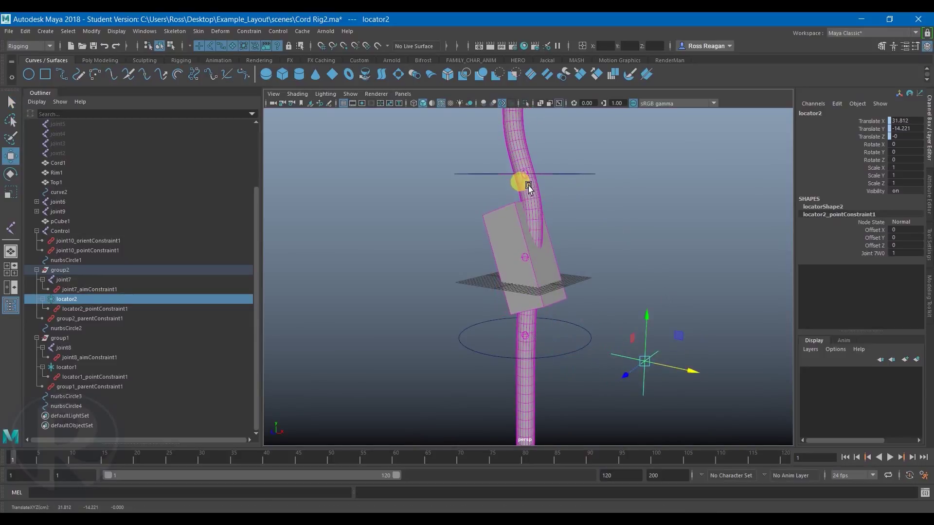
mouse_move(529, 185)
alt+mouse_down()
mouse_move(559, 202)
mouse_move(521, 209)
mouse_move(530, 187)
alt+mouse_up()
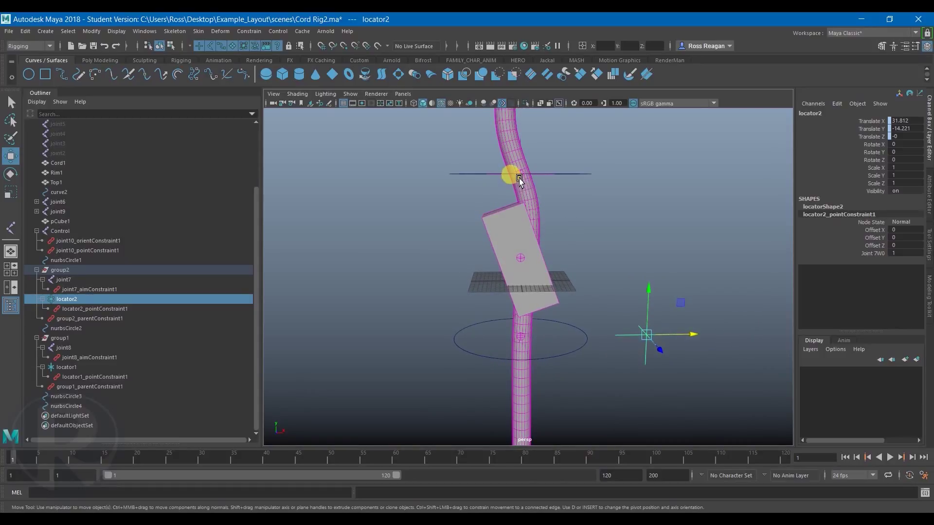
alt+drag(521, 181, 527, 175)
alt+drag(591, 277, 561, 255)
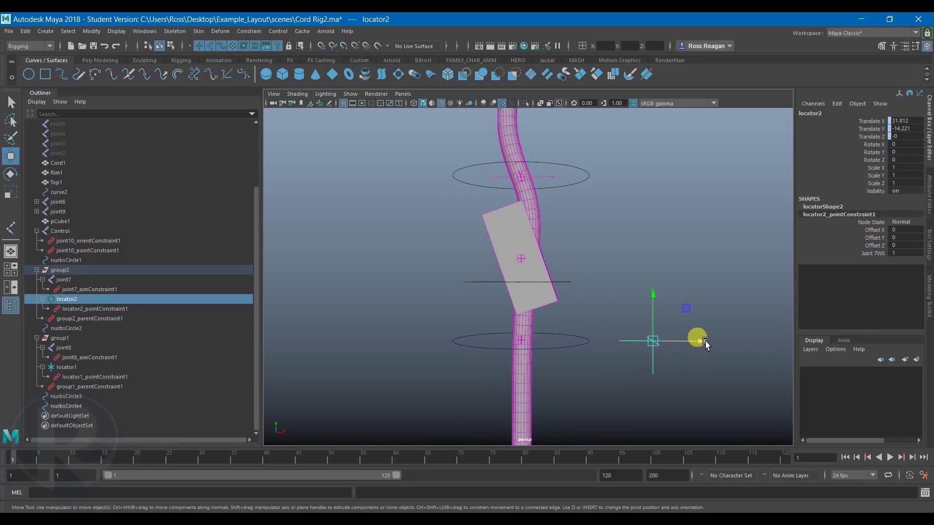
key(ctrl+z)
key(q)
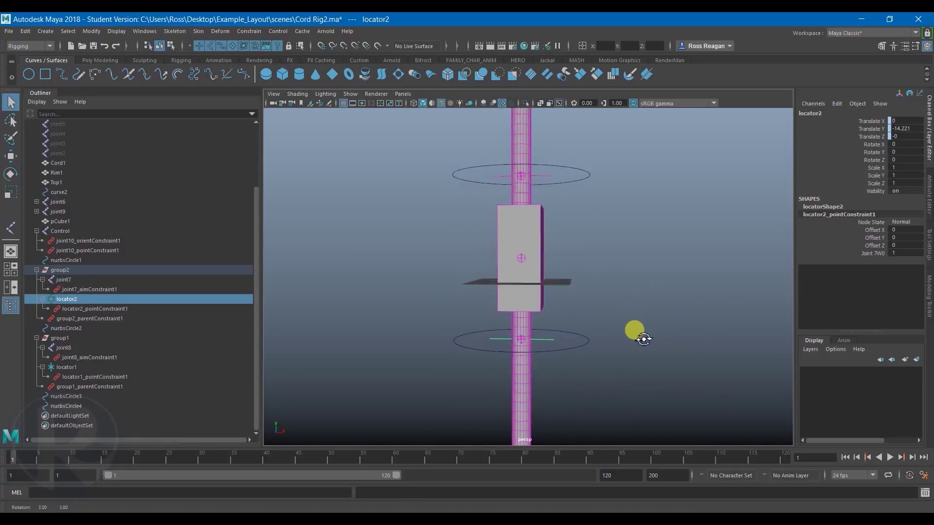
Test moving locator2 to about X -32.4 and locator1 back and forth along X, and undo the moves.
alt+drag(642, 337, 418, 323)
key(w)
key(q)
click(548, 173)
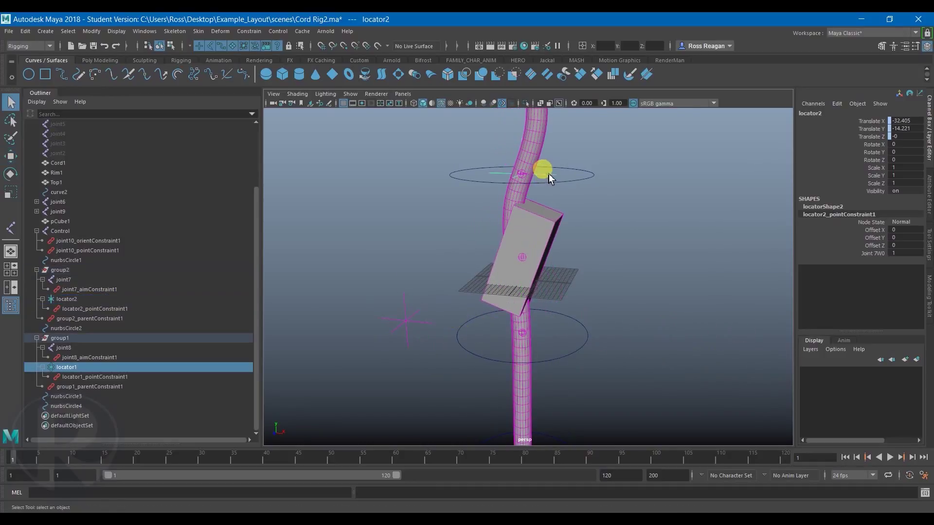
key(w)
drag(548, 174, 752, 197)
key(ctrl+z)
key(ctrl+z)
key(ctrl+z)
key(ctrl+z)
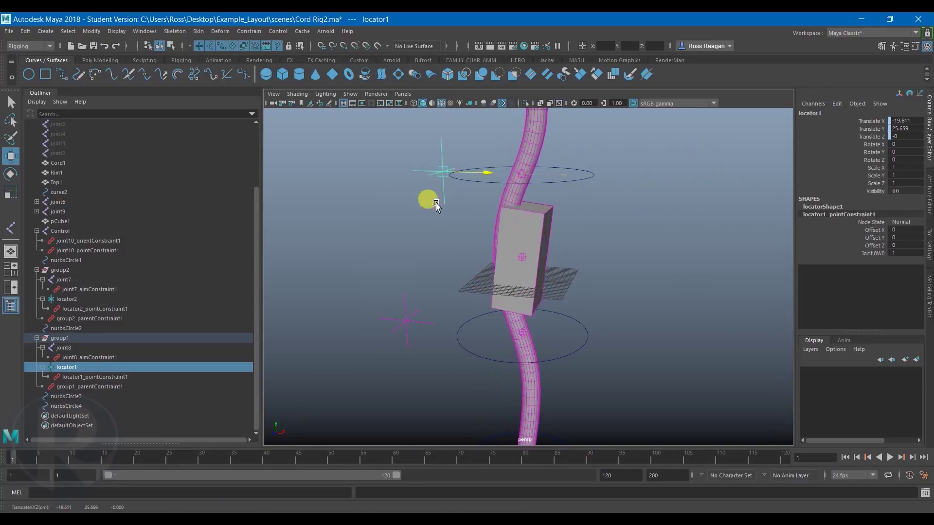
Test moving group1 about -23.9 along X, and undo the move.
click(95, 339)
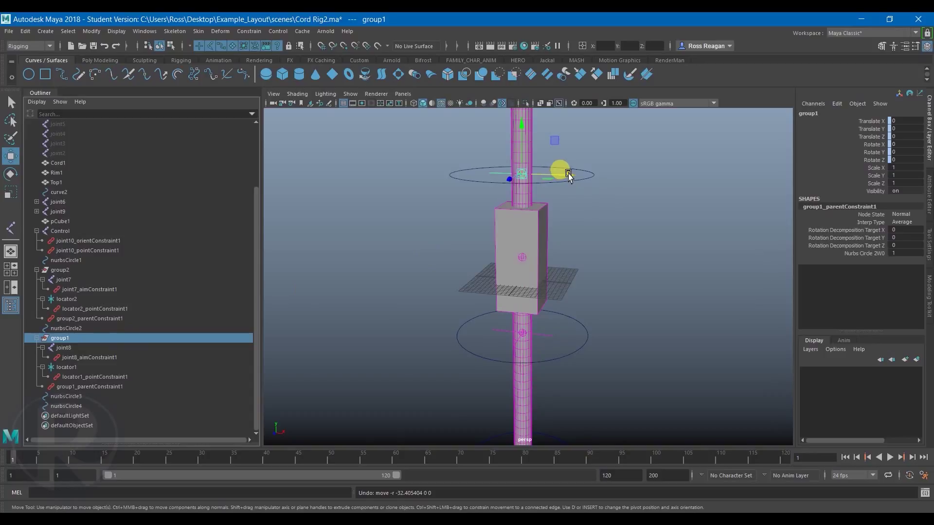
drag(567, 178, 465, 182)
key(ctrl+z)
key(q)
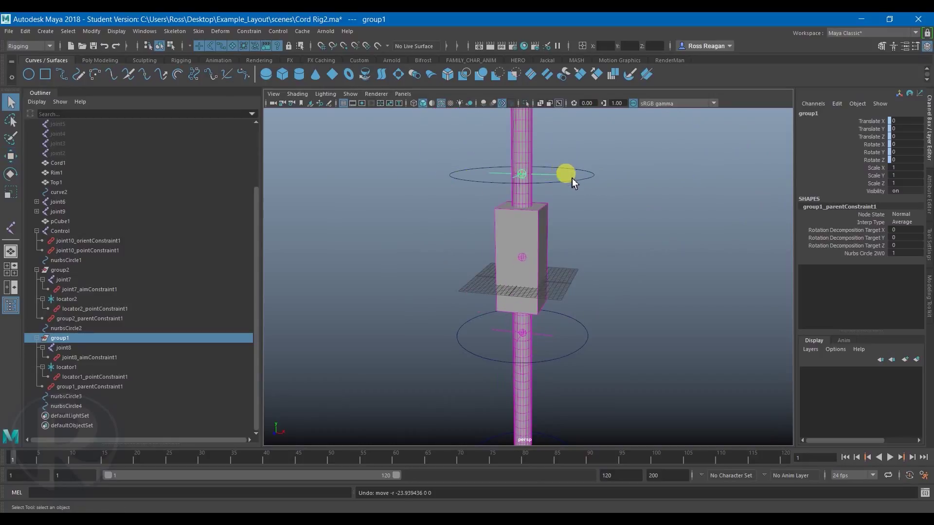
Test moving the upper control circle, nurbsCircle2, along X, undo the move and clear the selection.
click(586, 184)
key(w)
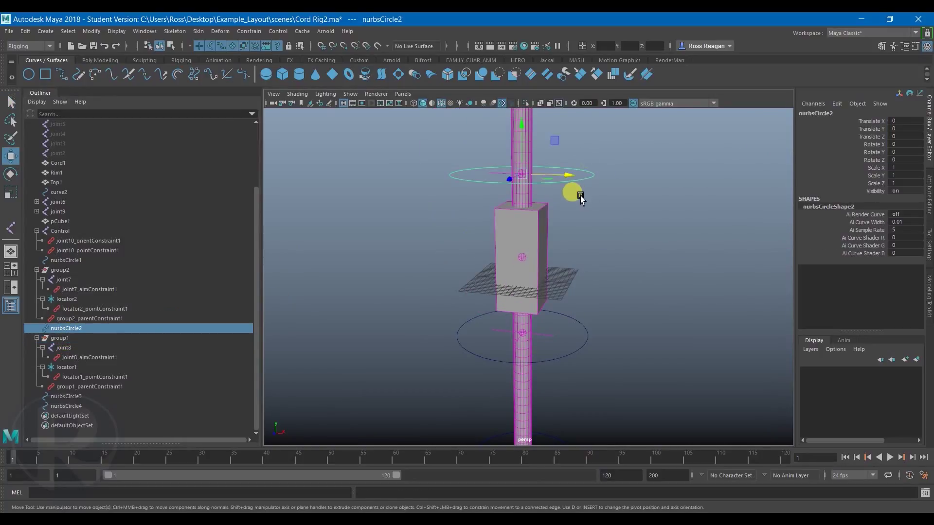
drag(591, 170, 650, 192)
key(ctrl+z)
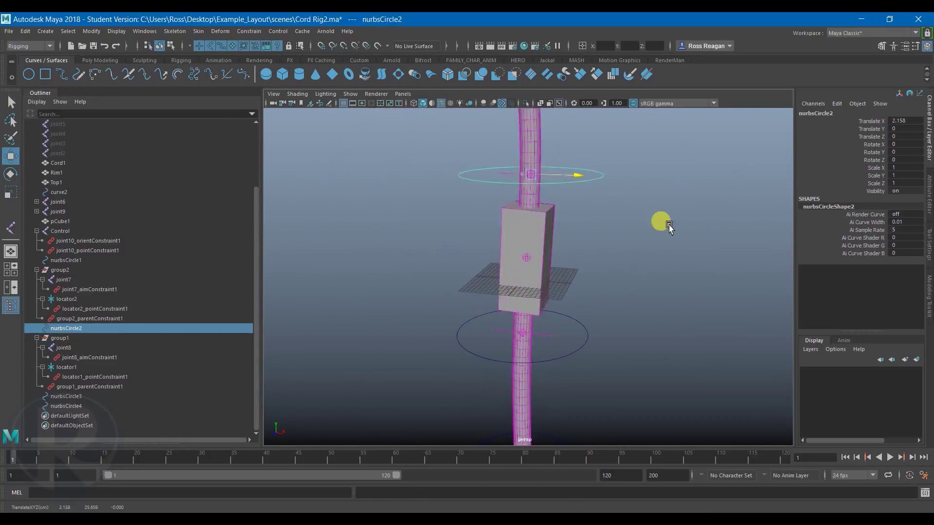
click(632, 280)
alt+drag(635, 282, 664, 315)
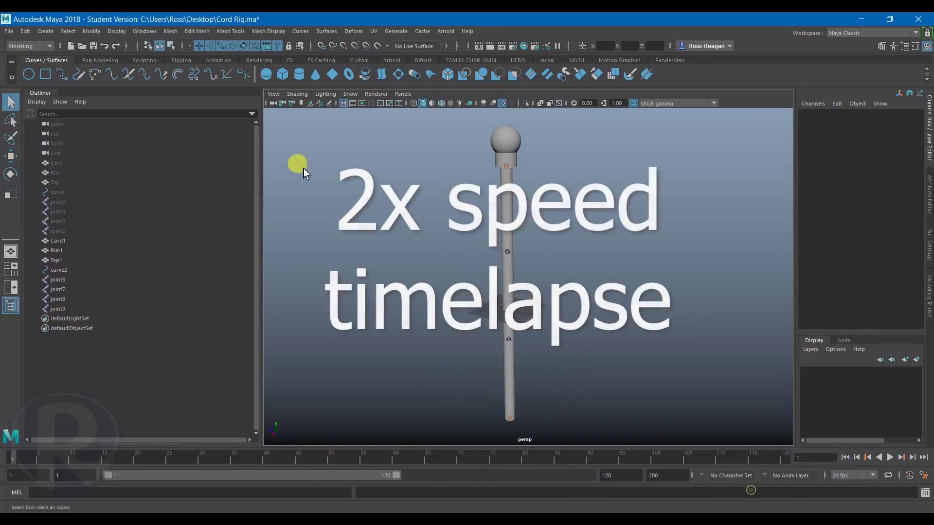
Create a polygon cube at the origin on the unrigged cord.
click(45, 31)
mouse_move(68, 65)
click(200, 84)
key(w)
scroll(504, 300, up, 3)
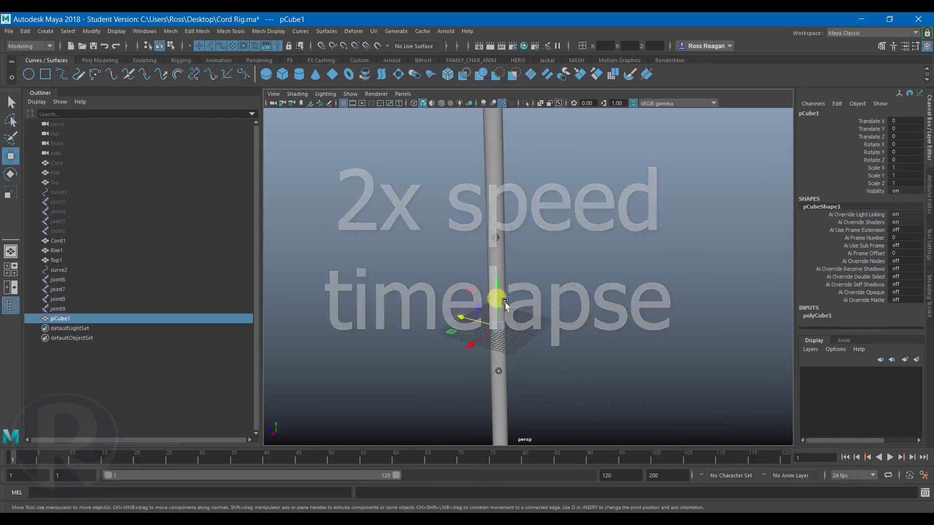
Raise the cube to about Y 7.07 around the cord and scale it to about 6.93 in X and Z.
key(r)
drag(502, 292, 519, 204)
drag(429, 313, 371, 321)
alt+drag(437, 337, 511, 150)
key(w)
key(r)
drag(505, 272, 525, 292)
drag(511, 325, 514, 327)
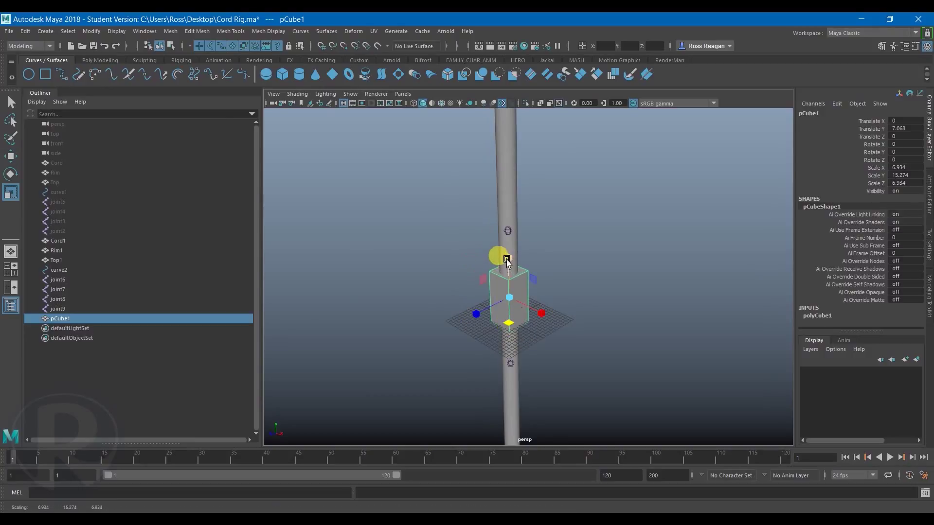
Stretch the cube vertically between the two middle joints to a Y scale of about 22.8.
drag(507, 260, 508, 243)
alt+drag(544, 265, 500, 246)
alt+middle_drag(501, 246, 538, 220)
key(q)
alt+right_drag(559, 258, 582, 257)
key(w)
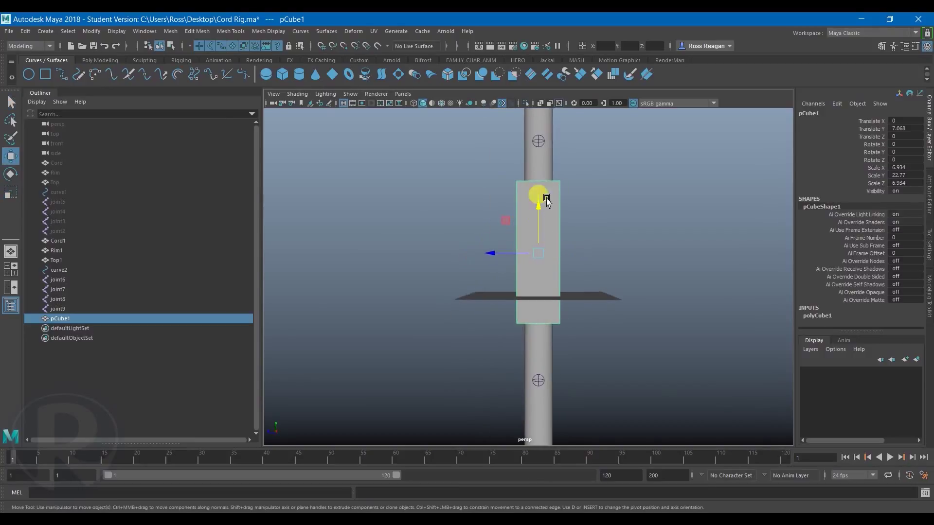
Parent constrain the cube to joint8 and joint7 so that it snaps midway between them.
key(q)
click(538, 141)
shift+click(538, 380)
shift+click(549, 267)
key(space)
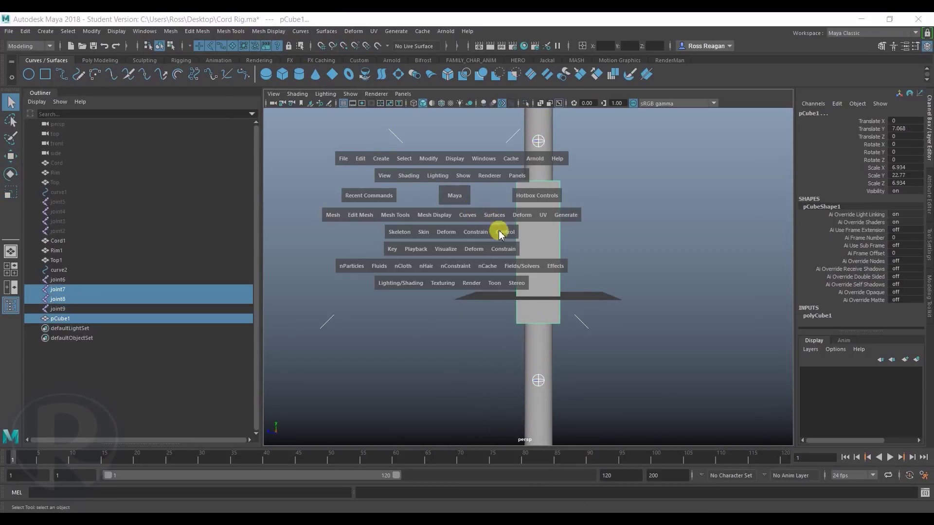
click(496, 233)
click(574, 253)
click(218, 278)
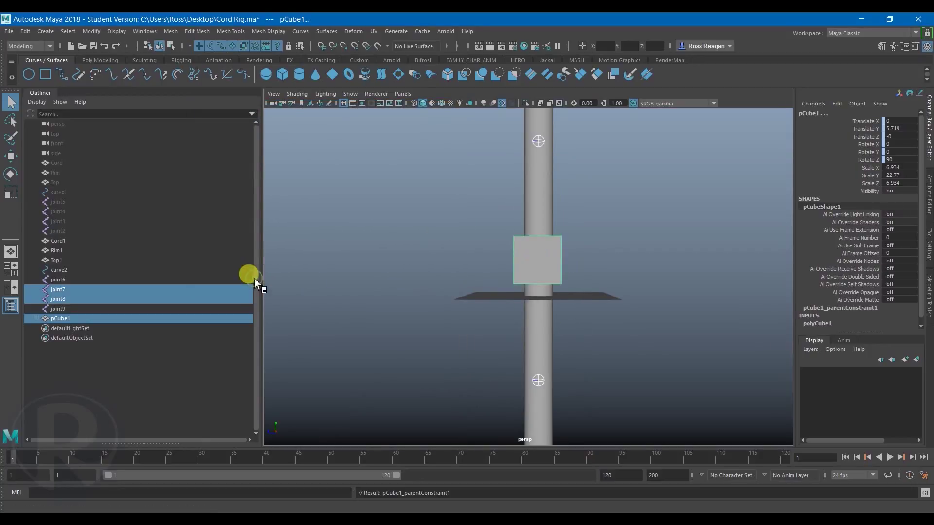
Delete the parent constraint under pCube1.
alt+drag(404, 270, 435, 284)
click(575, 259)
click(37, 319)
click(72, 329)
key(Delete)
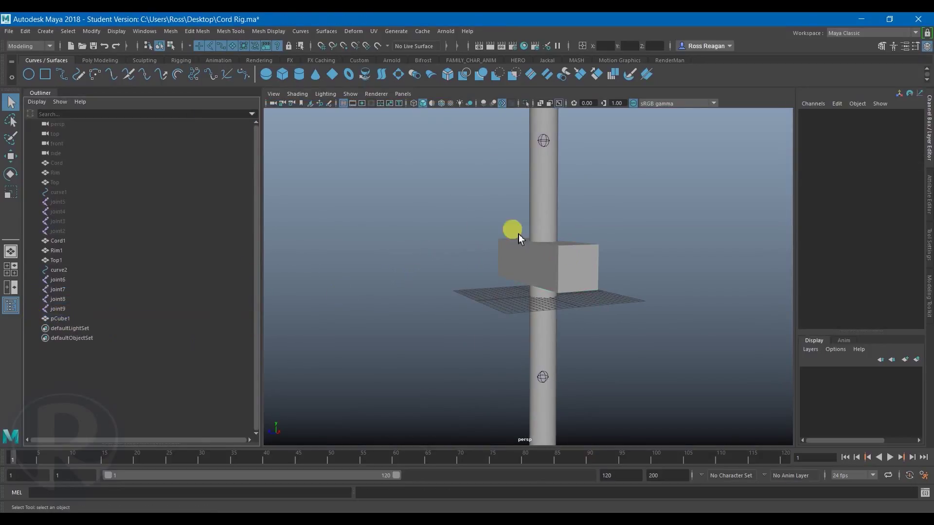
Set the cube's Rotate Z to 0 and freeze its transformations.
click(528, 258)
key(Return)
click(92, 31)
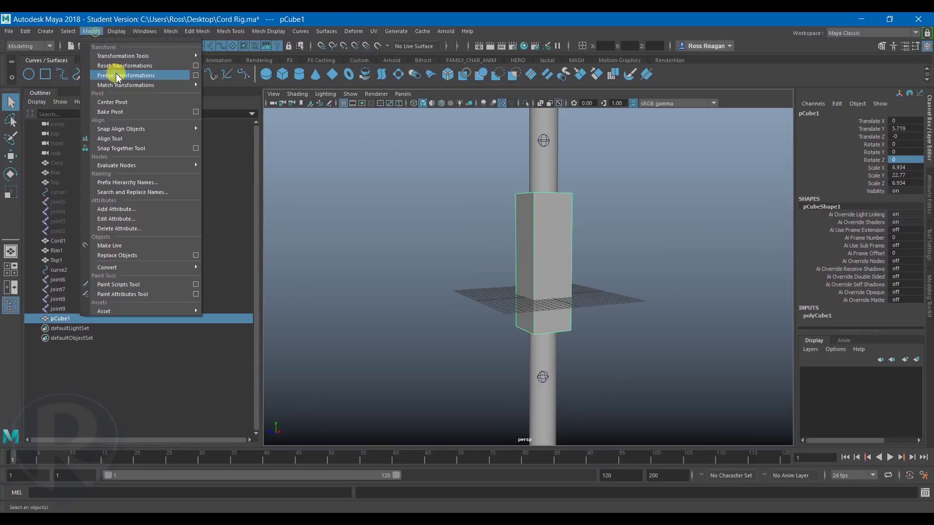
click(117, 74)
click(392, 241)
Switch to the Rigging menu set and place a new joint at the box with the Joint tool.
click(47, 32)
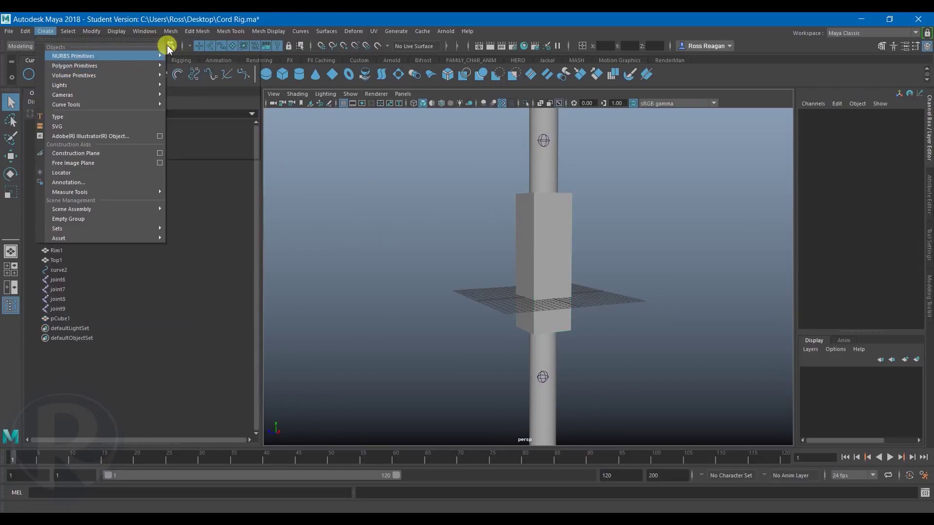
click(28, 46)
click(25, 59)
click(180, 32)
click(185, 57)
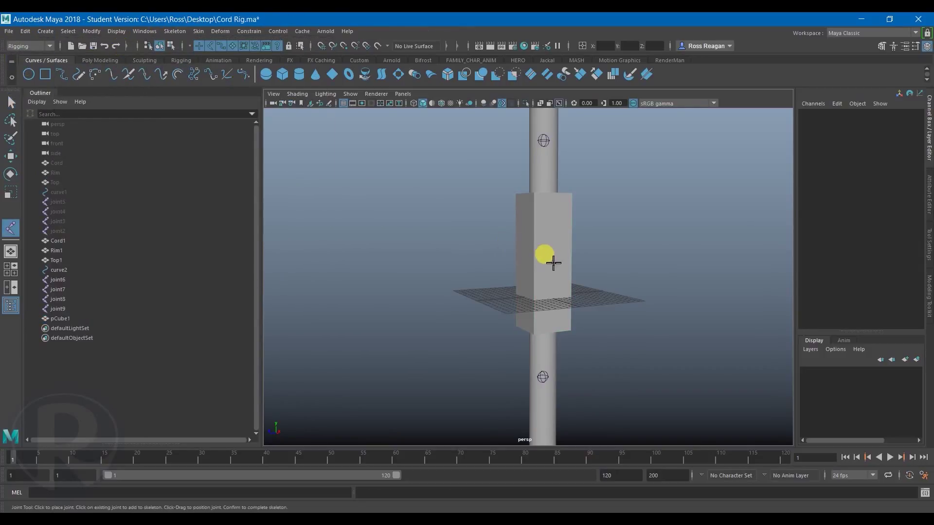
click(553, 262)
alt+drag(553, 262, 599, 275)
key(w)
key(q)
click(538, 139)
shift+click(538, 377)
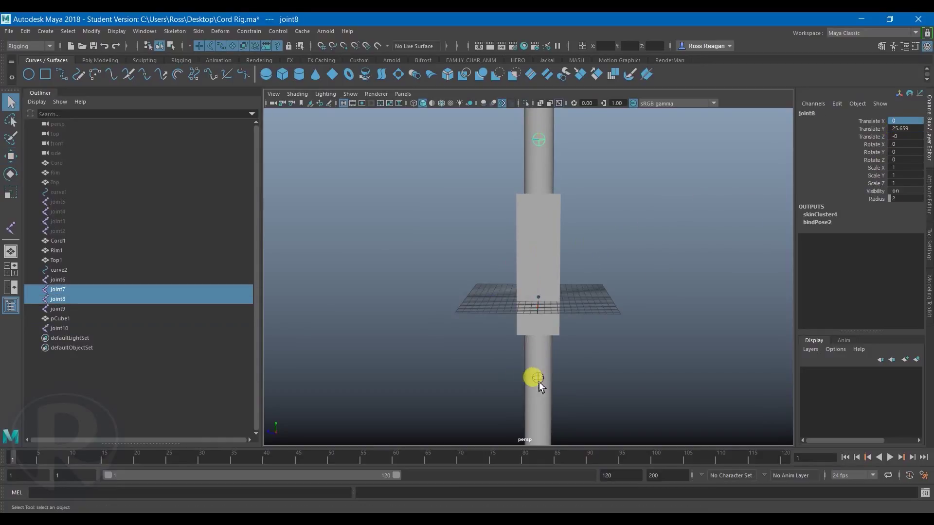
shift+click(538, 296)
key(g)
key(q)
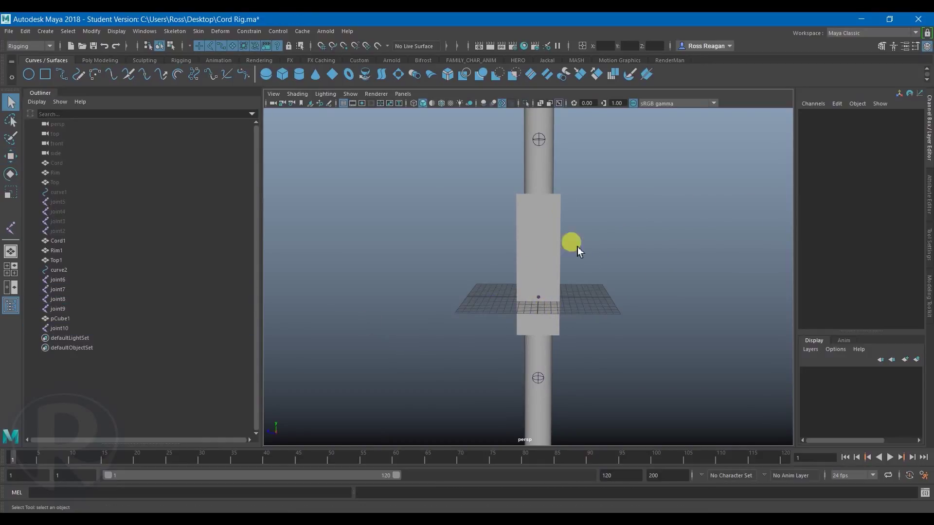
Parent constrain the new joint, joint10, to joint8 and joint7 so that it snaps midway between them.
click(538, 139)
shift+click(538, 378)
shift+click(538, 297)
click(249, 31)
click(277, 52)
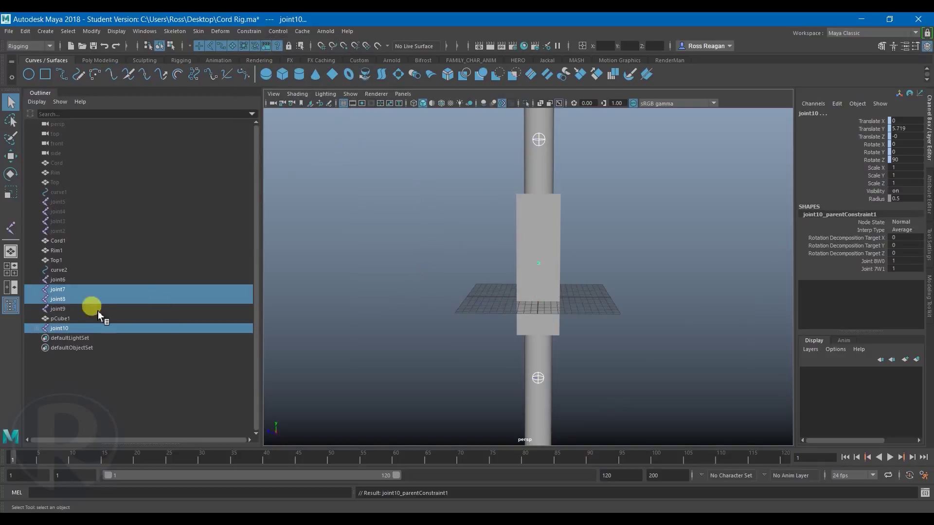
Delete joint10's parent constraint and open its rotation values for editing.
click(58, 329)
click(434, 285)
click(72, 329)
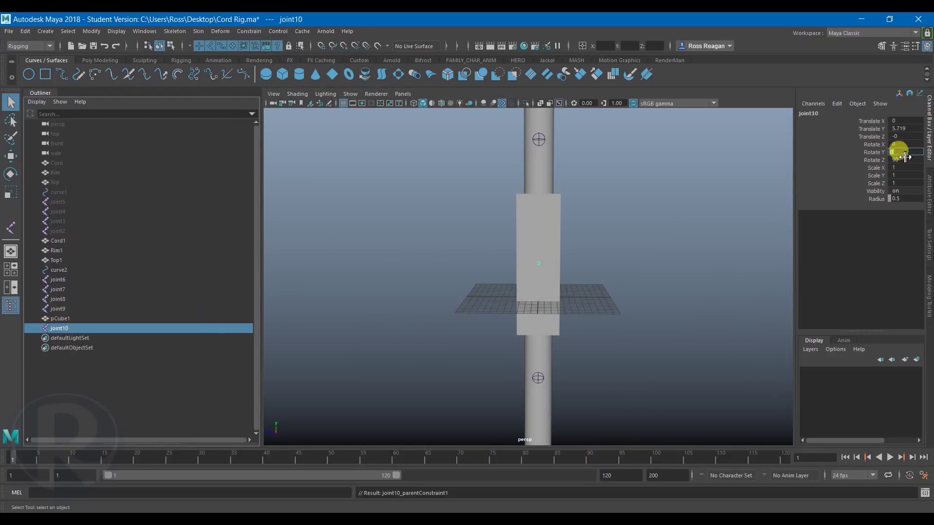
Increase joint10's display radius until it is larger than the neighbouring joints, and clear the selection.
click(877, 200)
middle_drag(686, 212, 733, 217)
alt+drag(725, 275, 580, 221)
click(683, 287)
Create a locator and enlarge its local scale to 11.2 in X, Y and Z.
click(45, 31)
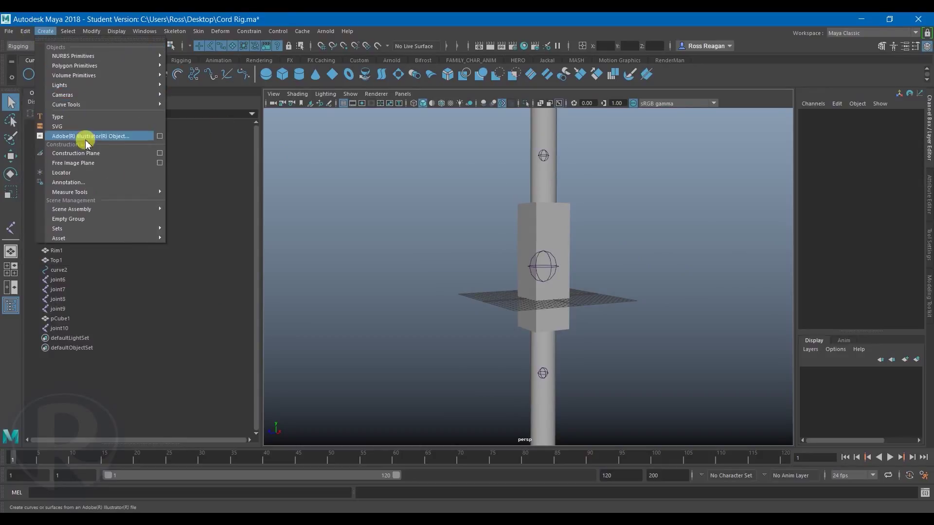
click(144, 192)
key(w)
alt+drag(477, 315, 486, 321)
drag(870, 238, 871, 254)
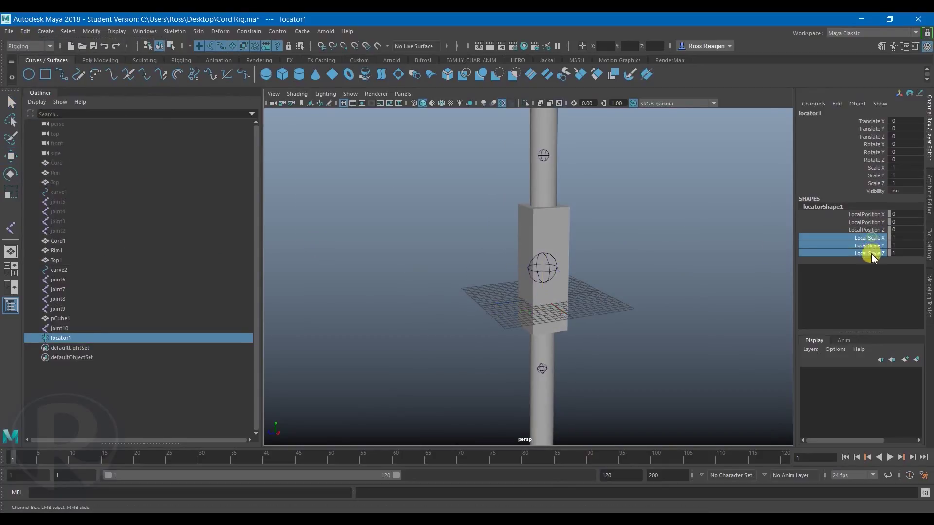
Match the locator's position to the upper joint, joint8.
click(90, 31)
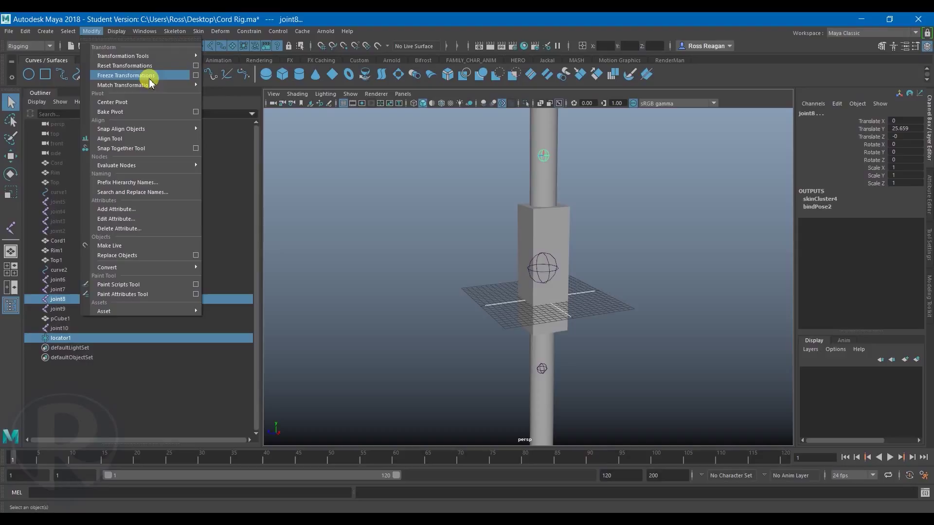
click(503, 166)
click(504, 157)
Duplicate the locator and match the copy's position to the lower joint, joint7.
key(ctrl+d)
shift+click(545, 368)
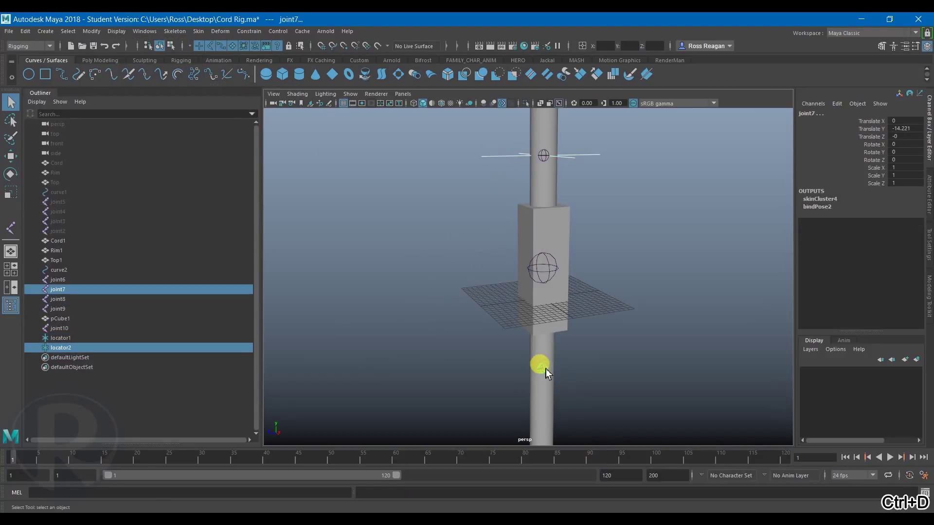
key(g)
click(616, 339)
click(589, 360)
Examine how the locators and joints line up above and below the box.
click(570, 156)
alt+drag(559, 158, 542, 160)
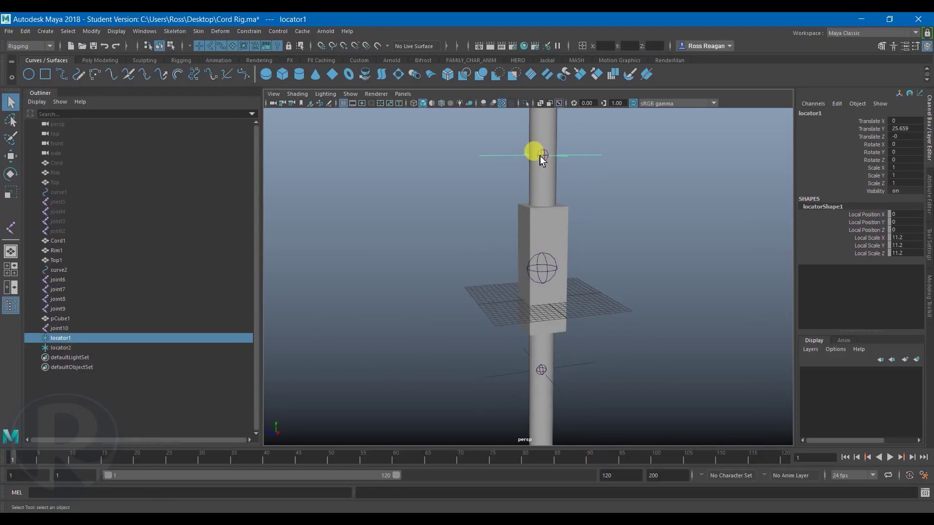
click(543, 156)
click(549, 277)
alt+drag(588, 242, 599, 242)
click(599, 241)
click(555, 289)
alt+drag(555, 289, 481, 339)
click(462, 331)
Point-constrain the upper locator, locator1, to joint8 with maintain offset turned on.
click(558, 159)
shift+click(538, 163)
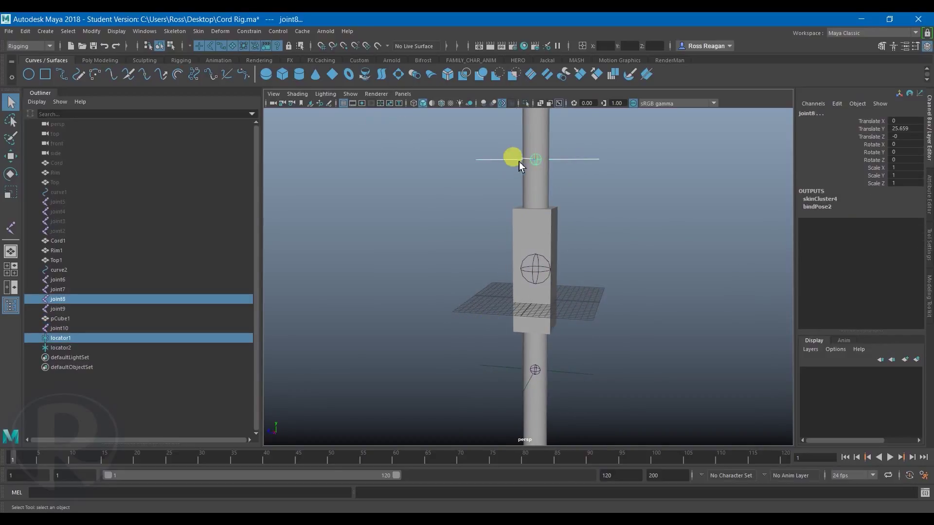
shift+click(518, 160)
shift+click(519, 160)
click(257, 31)
click(343, 65)
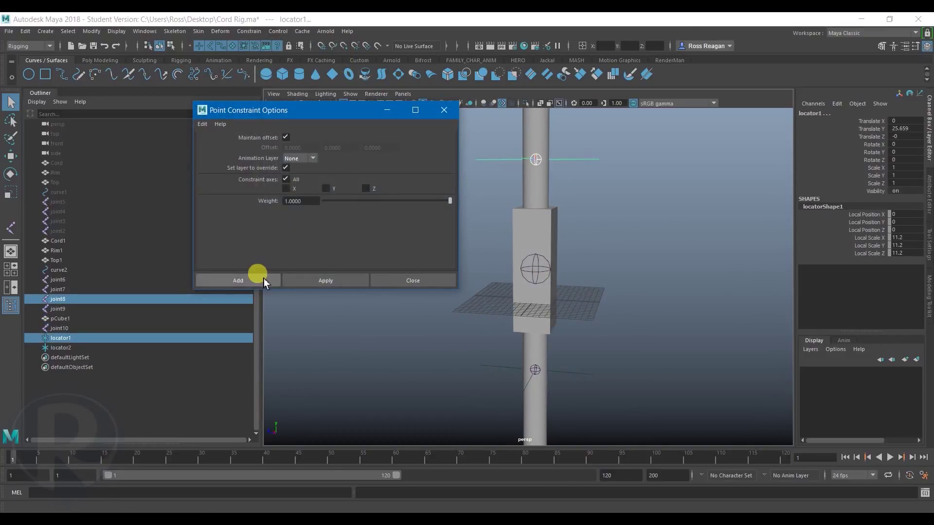
click(257, 273)
Point-constrain the lower locator, locator2, to joint7 with the same settings.
click(538, 322)
shift+click(563, 329)
key(g)
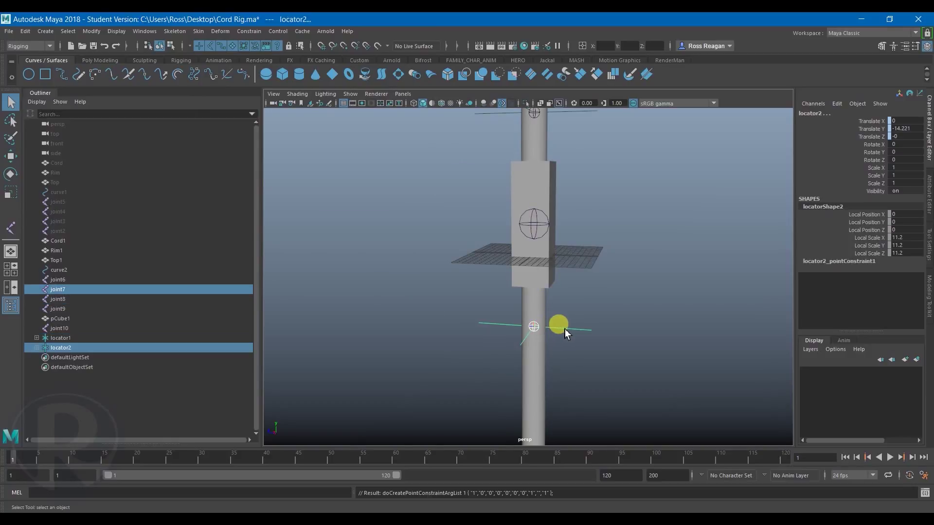
click(565, 329)
key(w)
key(q)
Test the locators' point constraints by moving joint7 and joint8 in turn, undoing each move.
click(541, 321)
click(537, 325)
key(w)
drag(499, 293, 540, 275)
key(ctrl+z)
alt+middle_drag(553, 230, 562, 278)
key(q)
click(543, 163)
key(w)
drag(511, 130, 486, 134)
key(ctrl+z)
Reset the aim constraint options, turn on maintain offset, and aim-constrain joint7 at the upper locator, locator1.
mouse_move(601, 251)
alt+mouse_down()
mouse_move(595, 244)
mouse_move(594, 260)
alt+mouse_up()
key(q)
click(571, 177)
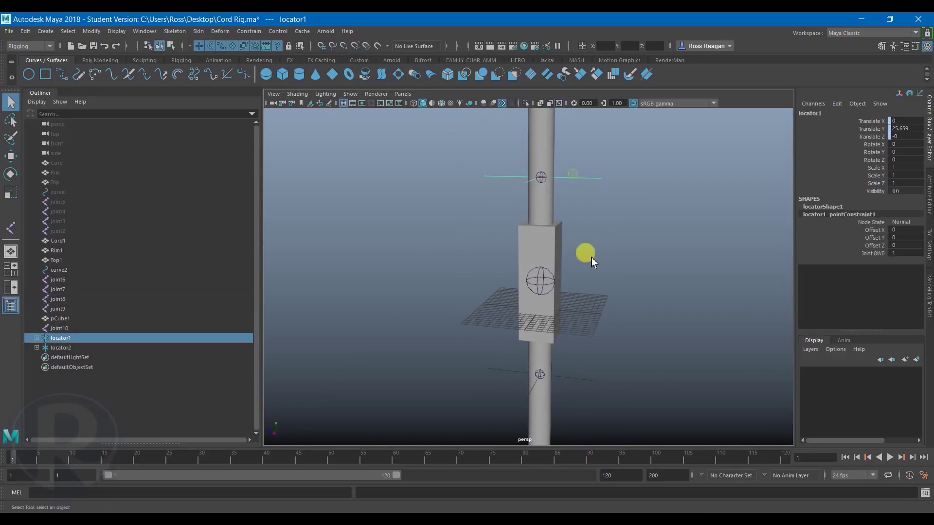
alt+middle_drag(591, 258, 594, 201)
shift+click(541, 321)
click(249, 30)
click(348, 92)
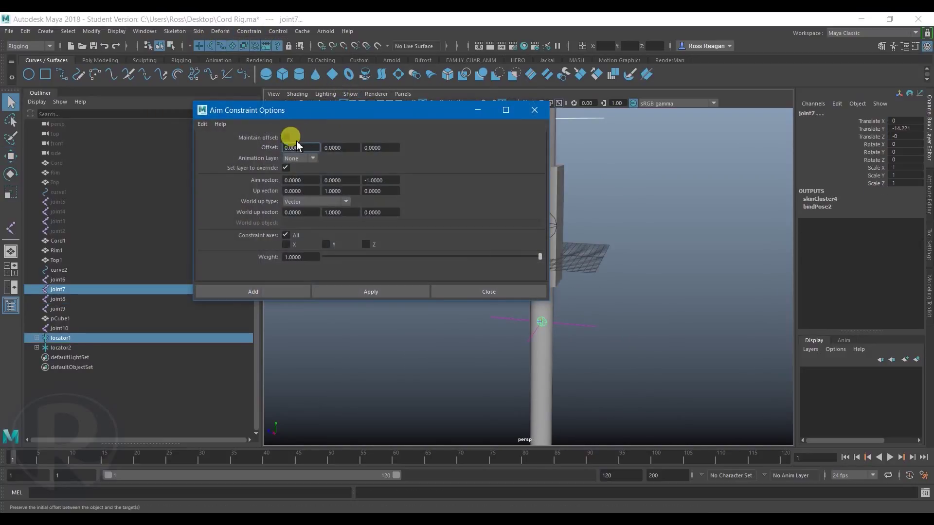
click(202, 124)
click(212, 143)
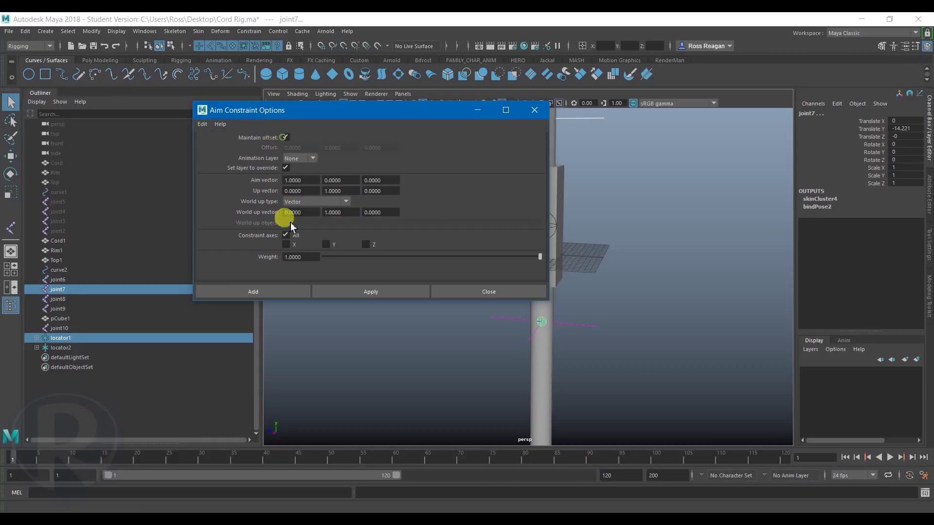
click(253, 291)
click(572, 337)
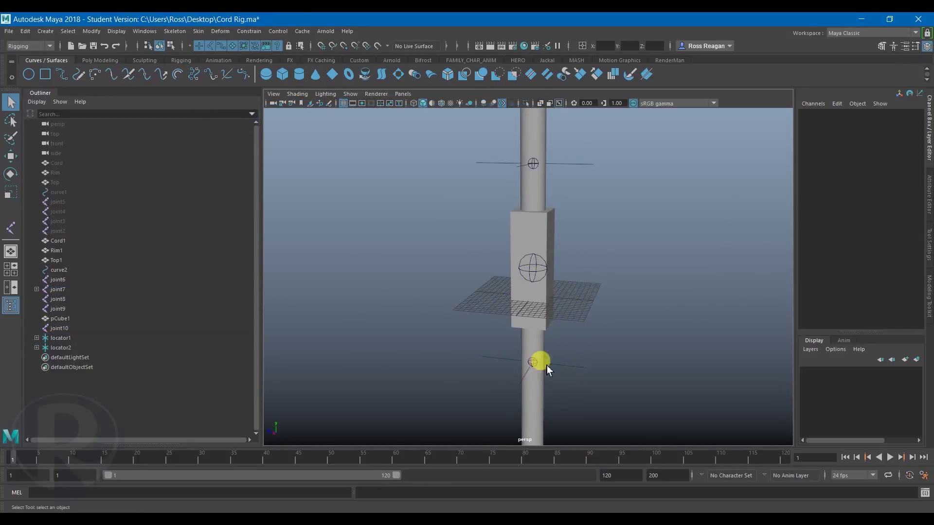
Aim-constrain joint8 at the lower locator, locator2, with the same settings.
click(546, 365)
shift+click(532, 165)
key(g)
Test the aim constraints by moving joint7 sideways and joint8 away from the box, undoing each move.
click(570, 366)
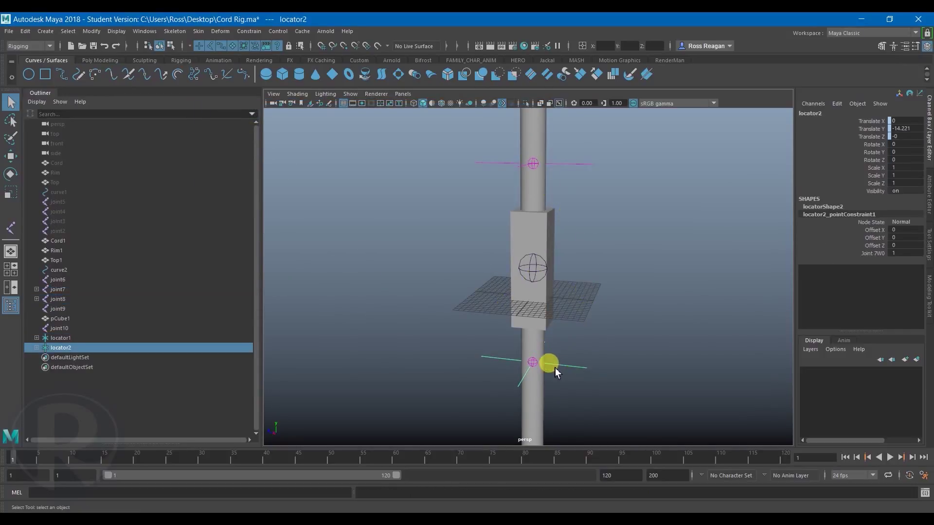
click(533, 364)
key(w)
drag(499, 357, 600, 363)
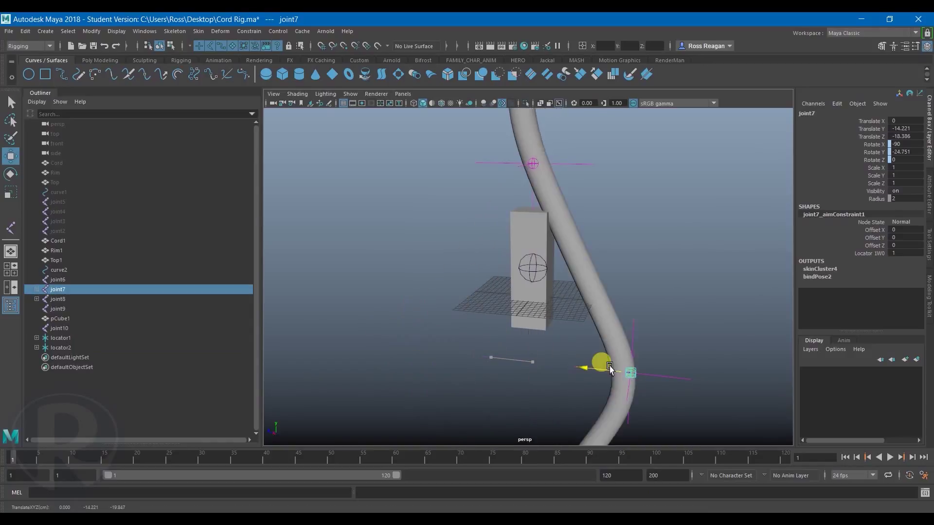
key(ctrl+z)
click(533, 165)
key(w)
drag(550, 153, 350, 125)
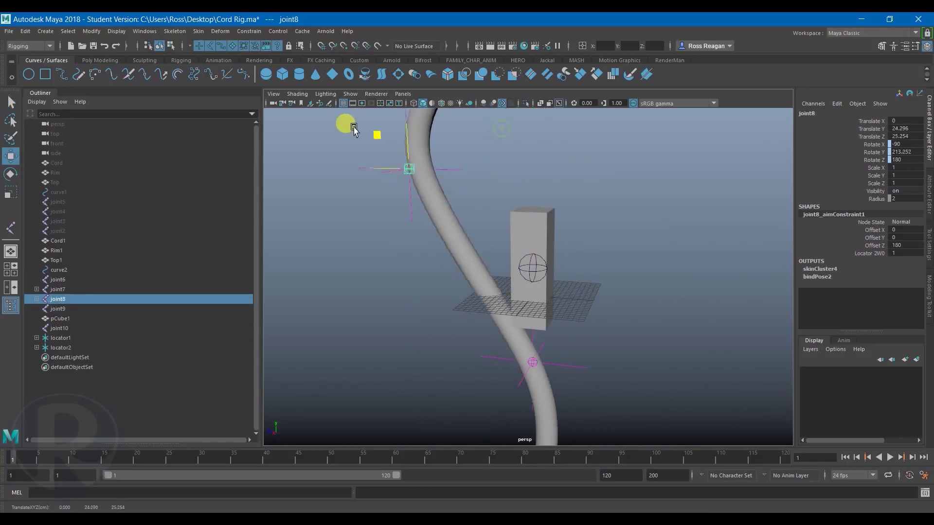
key(ctrl+z)
Point-constrain the box's joint10 to both joint8 and joint7 with maintain offset turned on.
shift+click(532, 362)
shift+click(533, 268)
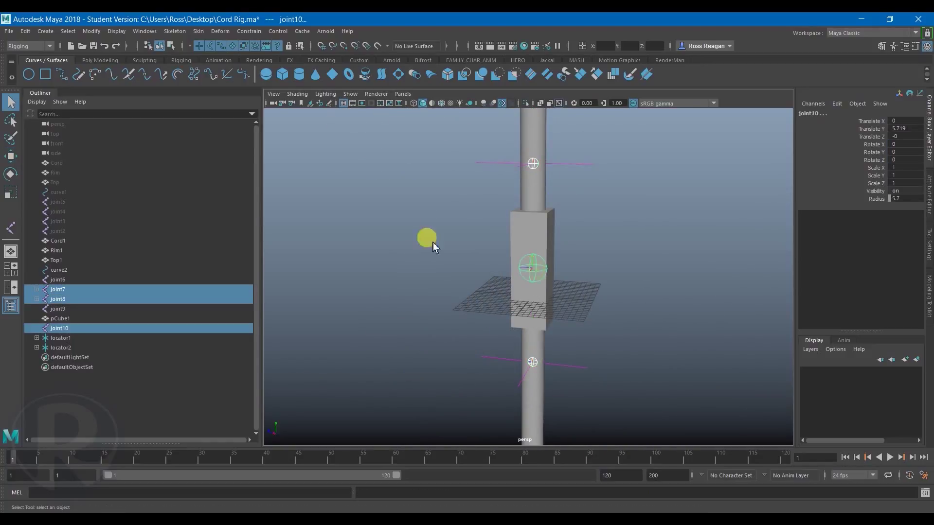
click(249, 30)
click(343, 66)
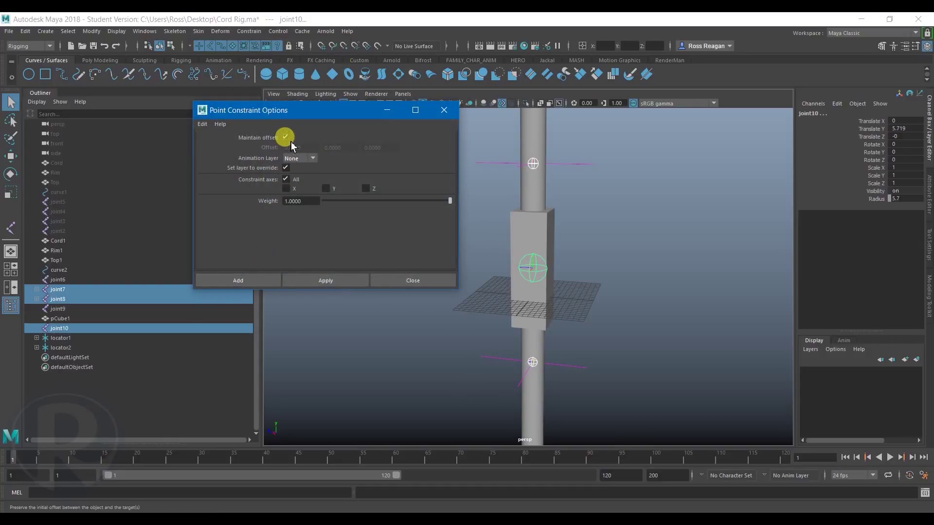
click(252, 278)
Orient-constrain joint10 to both joint8 and joint7.
click(249, 31)
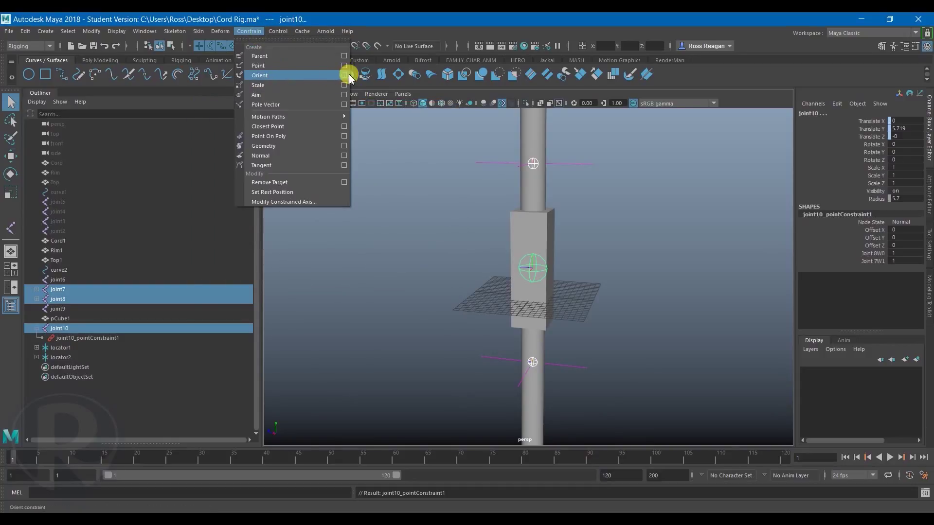
click(344, 75)
click(249, 278)
click(415, 305)
Test how joint10 follows by moving joint8, undo the move and clear the selection.
click(532, 164)
key(w)
drag(488, 163, 413, 229)
key(ctrl+z)
key(q)
click(608, 251)
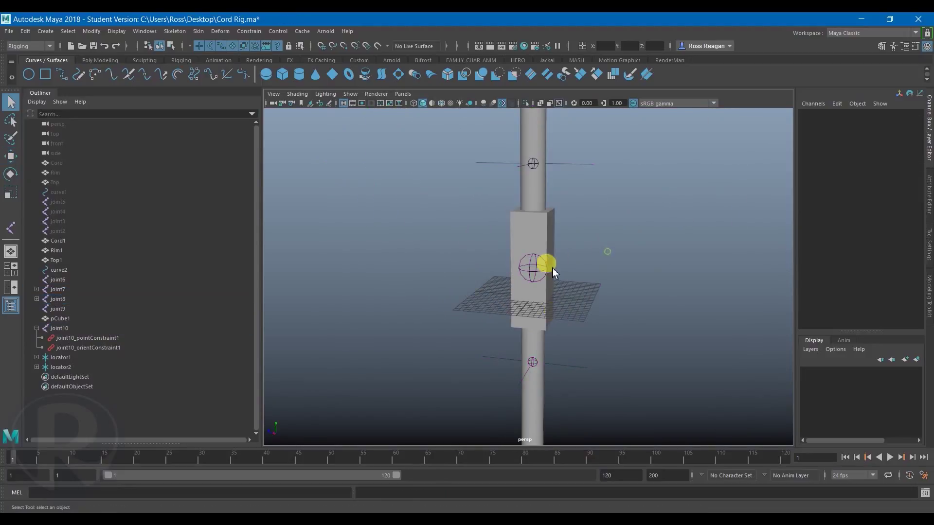
Bind the box, pCube1, to joint10 as its skin joint.
click(546, 266)
shift+click(539, 240)
click(199, 31)
click(213, 56)
Test the bound box by moving joint8 far to the side, and undo the move.
click(533, 163)
key(w)
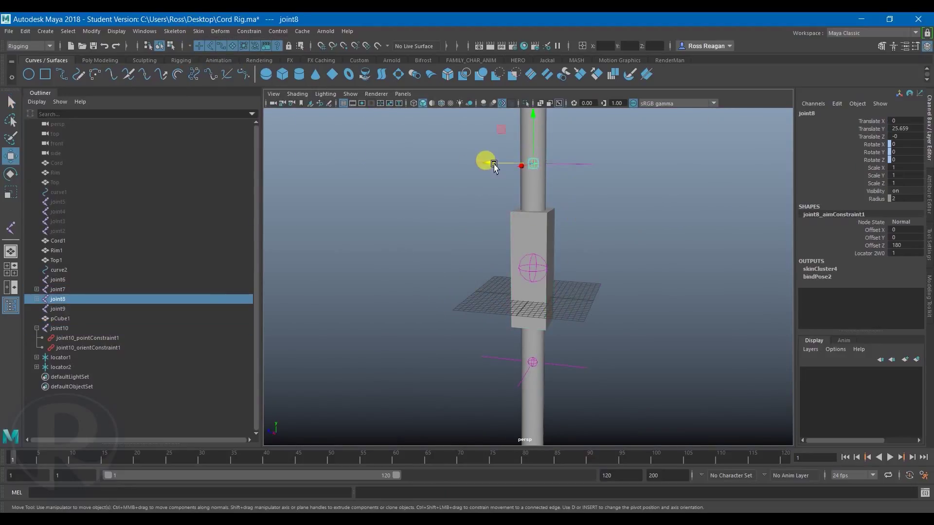
drag(493, 164, 415, 219)
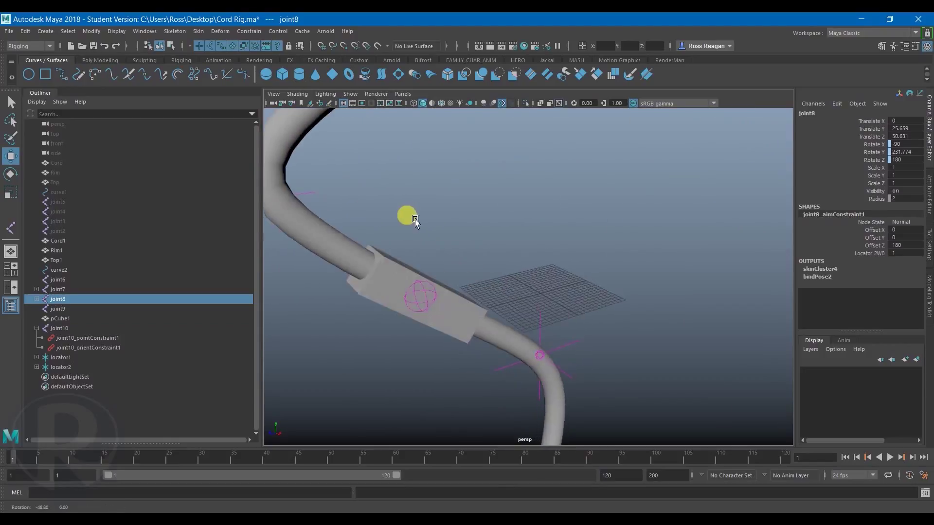
key(ctrl+z)
key(q)
Collapse joint10's hierarchy in the outliner and group joint8 together with locator1.
alt+drag(622, 258, 550, 268)
alt+middle_drag(549, 268, 540, 294)
click(511, 224)
click(54, 329)
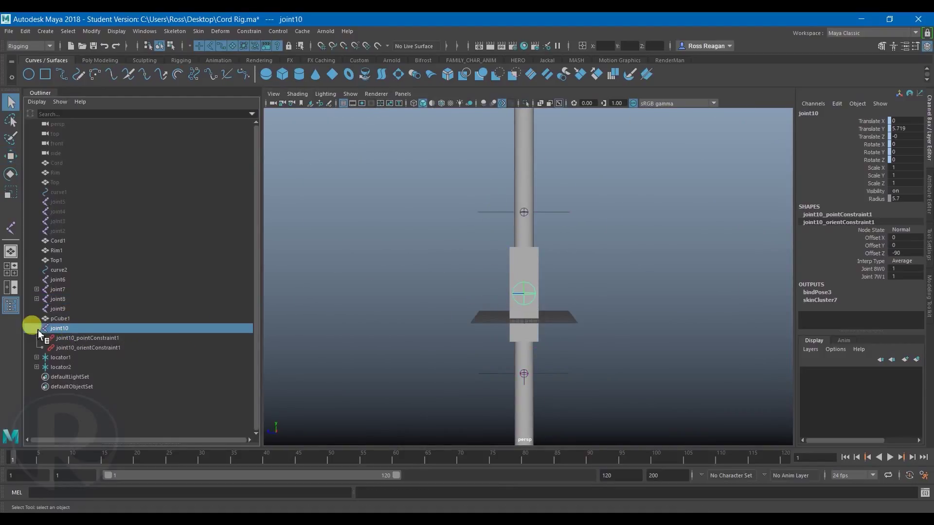
click(37, 328)
click(531, 214)
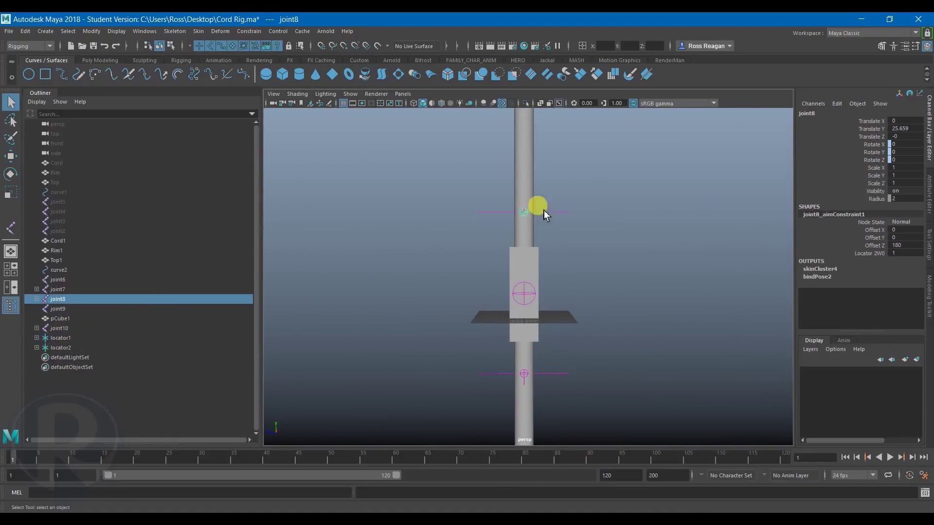
ctrl+click(170, 337)
key(ctrl+g)
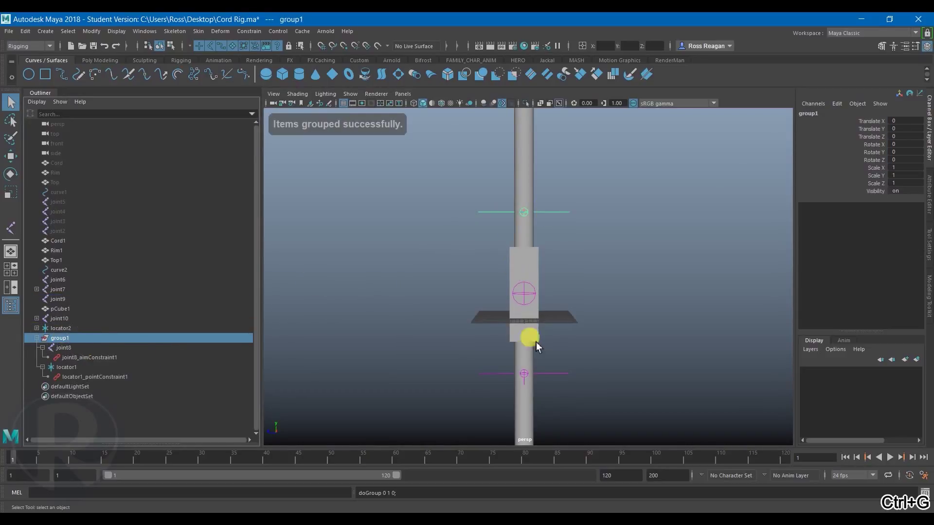
Group joint7 together with locator2.
drag(531, 337, 538, 371)
key(ctrl+g)
click(37, 368)
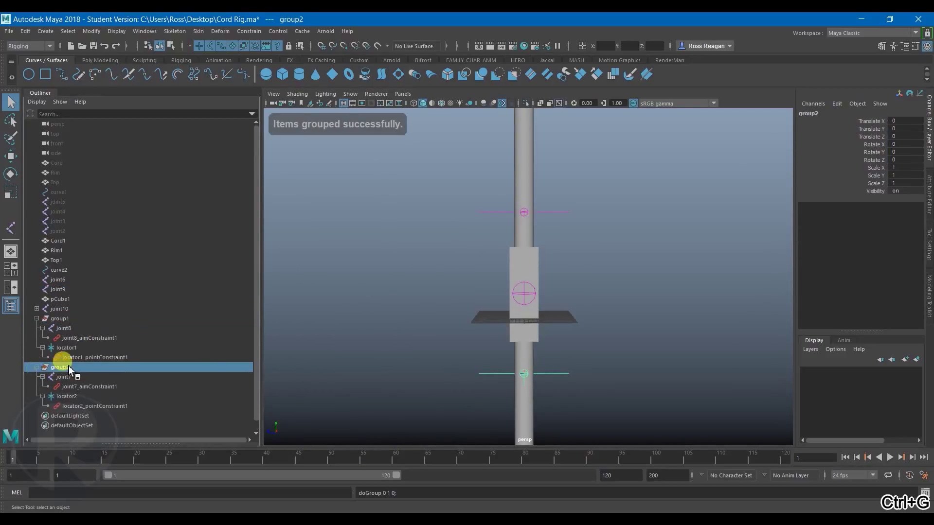
Test both groups by moving group2 and group1, undo all the moves and clear the selection.
key(w)
drag(484, 340, 479, 277)
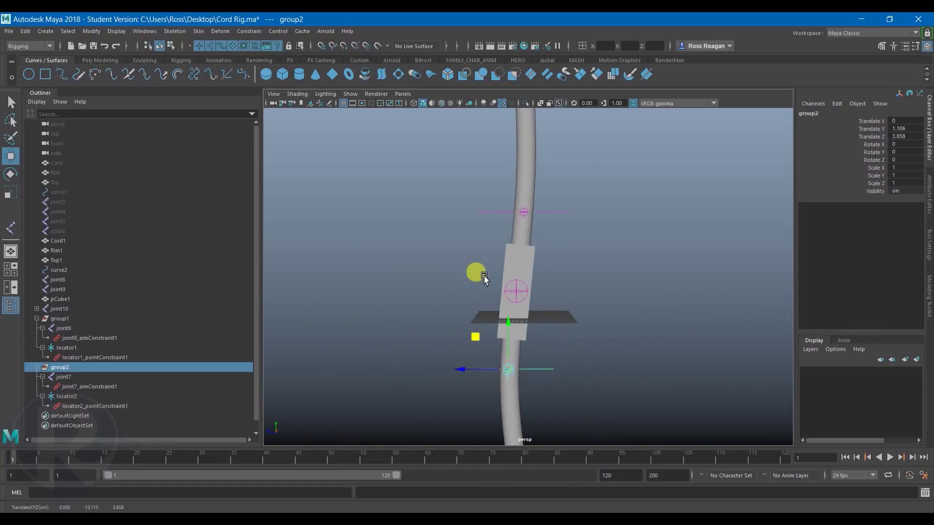
click(71, 322)
mouse_move(479, 177)
mouse_down()
mouse_move(340, 150)
mouse_move(559, 163)
mouse_move(473, 193)
mouse_up()
key(ctrl+z)
key(ctrl+z)
key(ctrl+z)
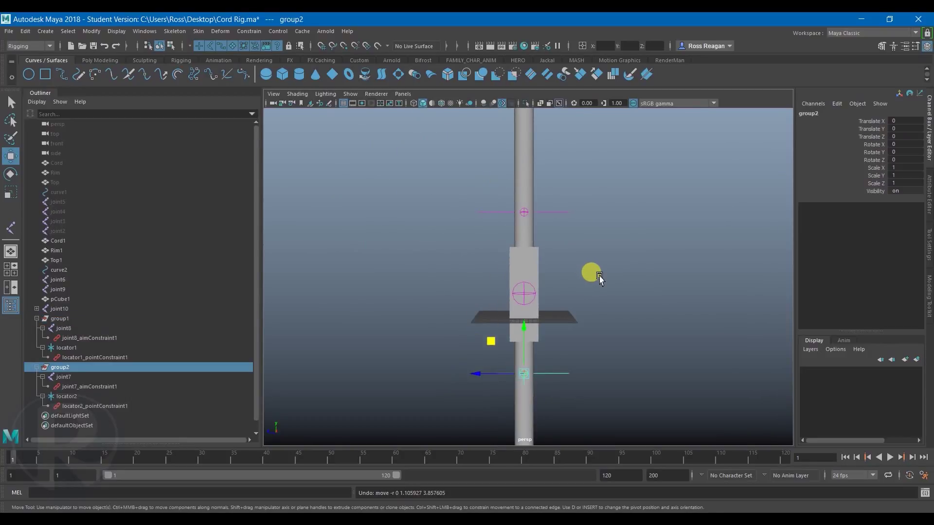
key(q)
alt+drag(449, 270, 427, 305)
click(427, 304)
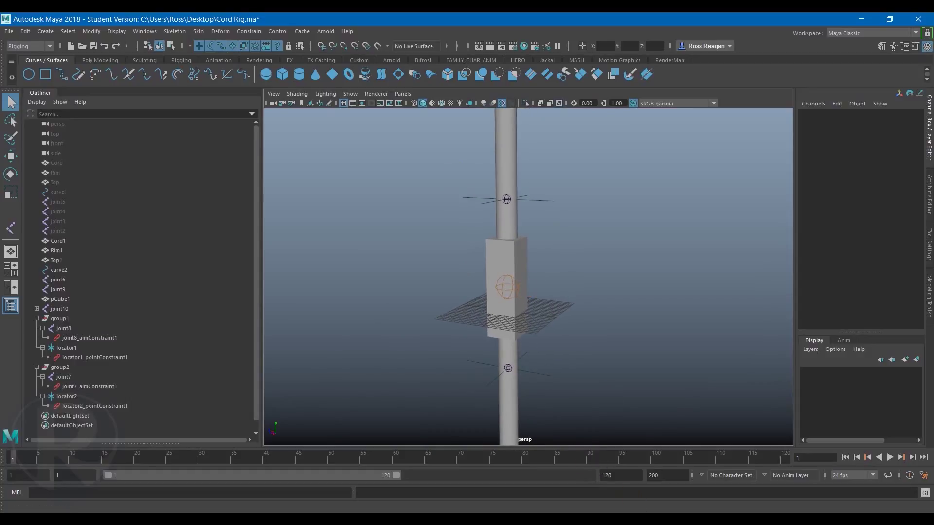
Switch to the finished Cord Rig2 scene and inspect the parent constraint under group2.
click(567, 496)
click(567, 383)
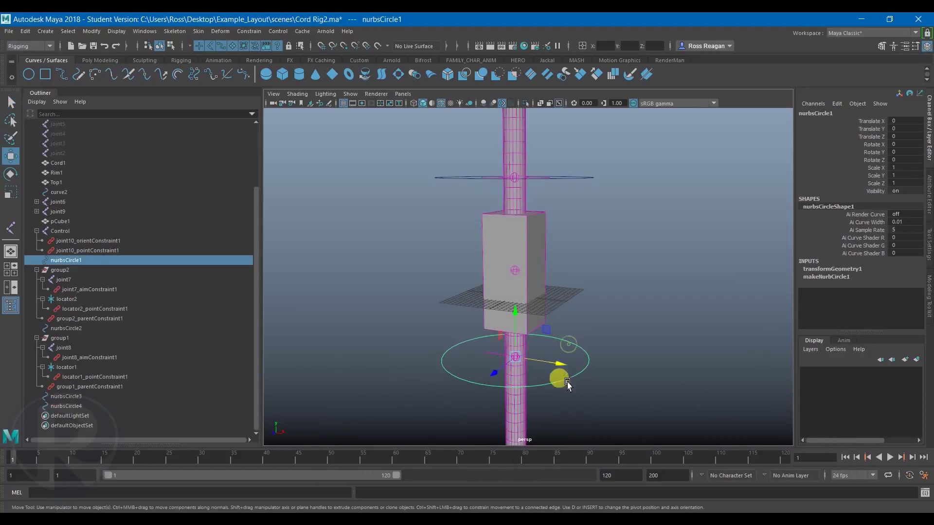
scroll(413, 292, down, 3)
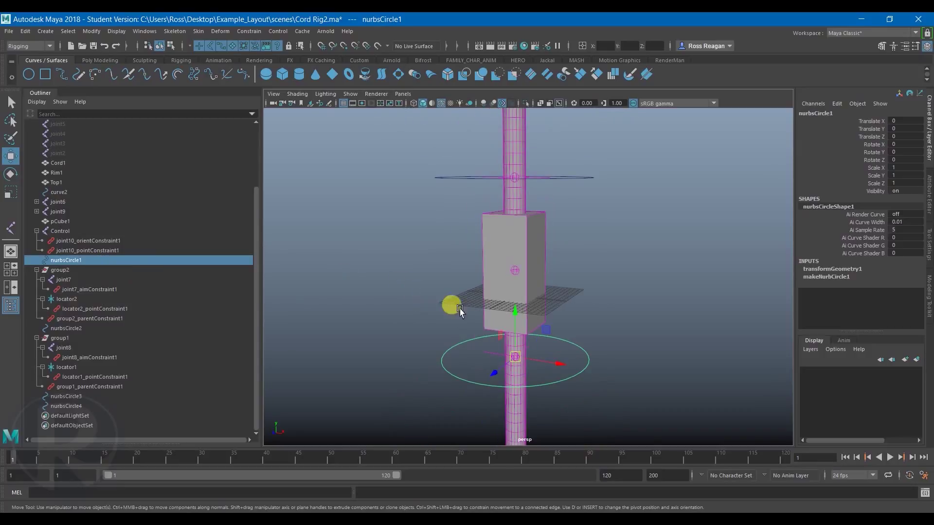
click(77, 319)
alt+drag(410, 373, 459, 365)
key(q)
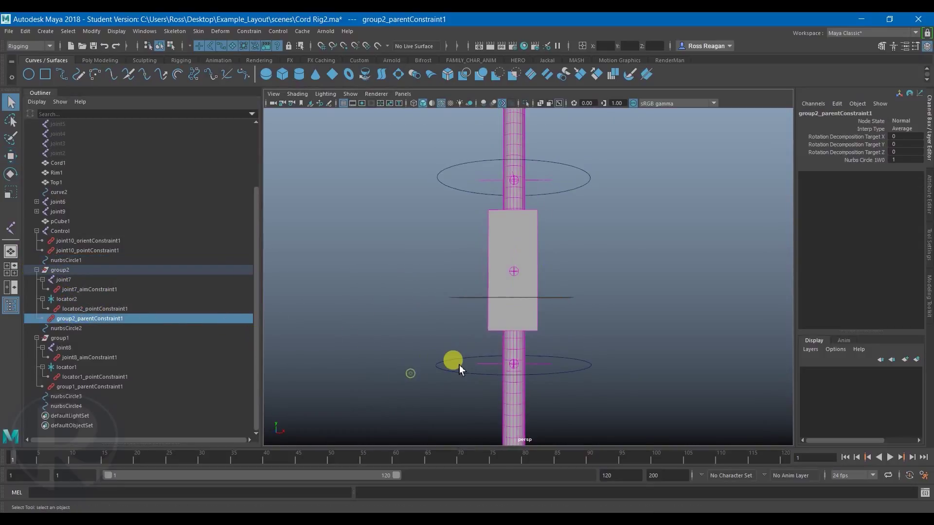
Test the control circle below the box, nurbsCircle1, by moving it, and undo the move.
key(w)
click(429, 365)
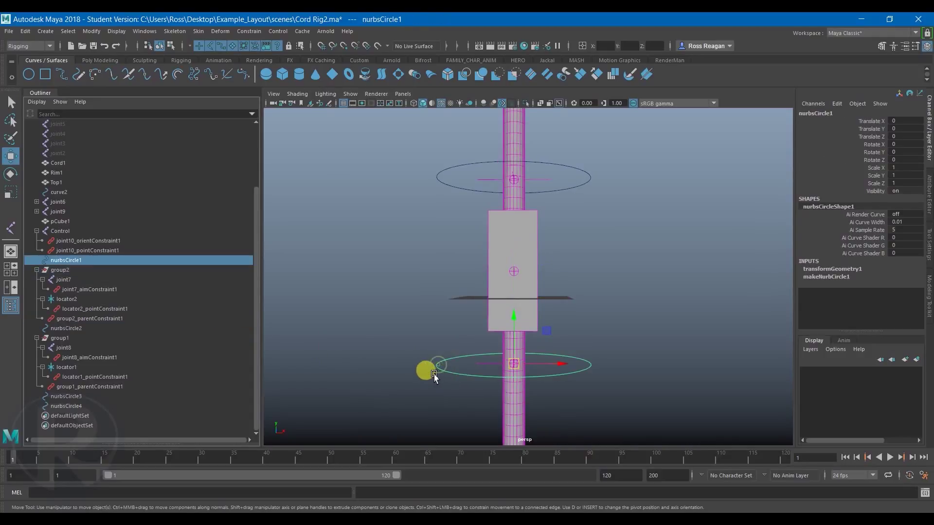
alt+drag(427, 371, 582, 330)
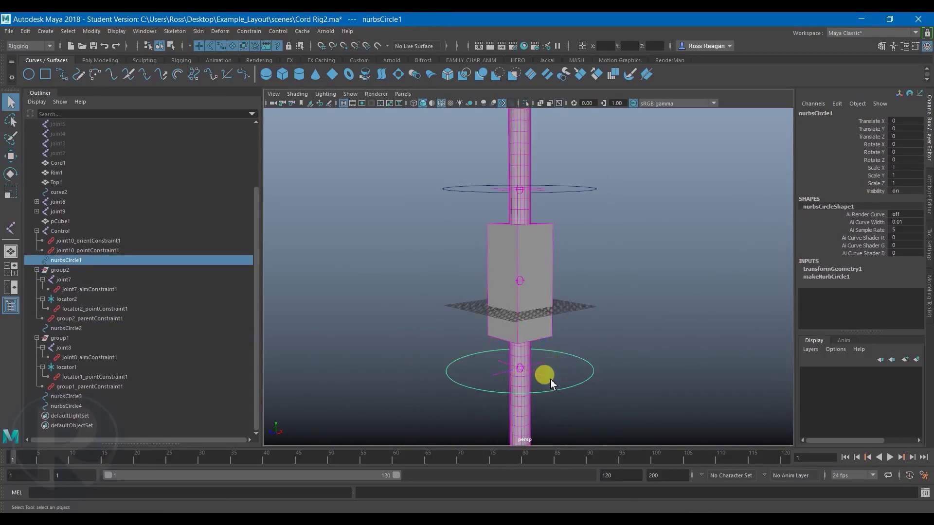
alt+drag(551, 379, 571, 373)
key(w)
drag(553, 338, 458, 250)
key(ctrl+z)
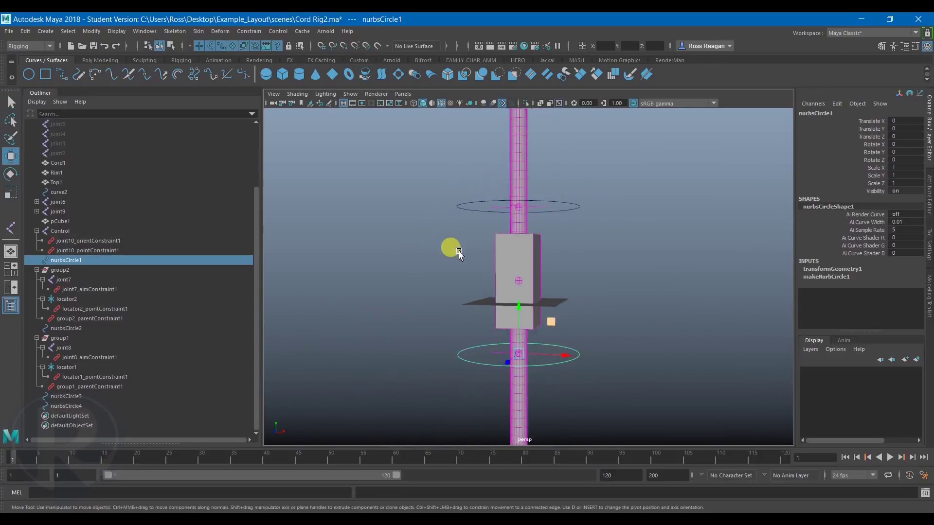
Test the control circle above the box, nurbsCircle2, by moving it twice, undoing each move.
scroll(458, 250, down, 4)
scroll(484, 279, up, 2)
key(q)
drag(559, 199, 570, 243)
key(w)
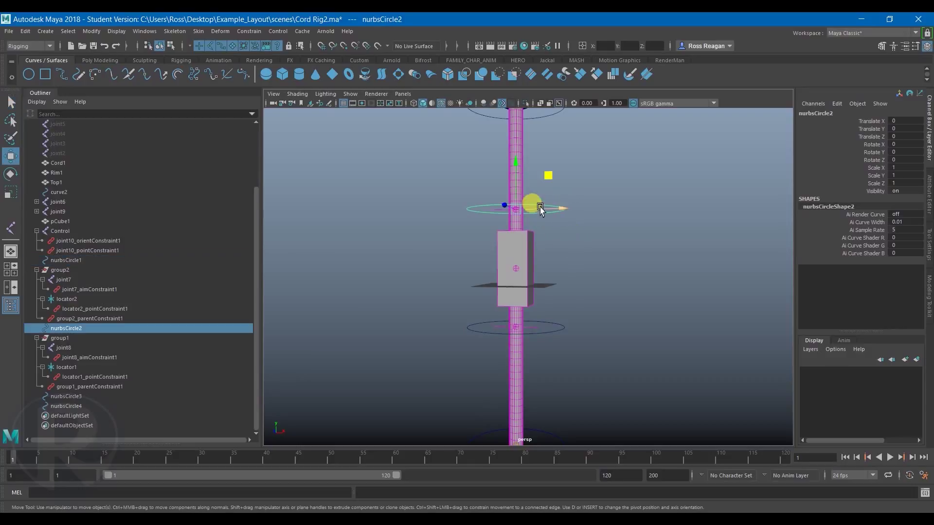
drag(547, 175, 472, 185)
key(ctrl+z)
scroll(540, 208, down, 4)
key(q)
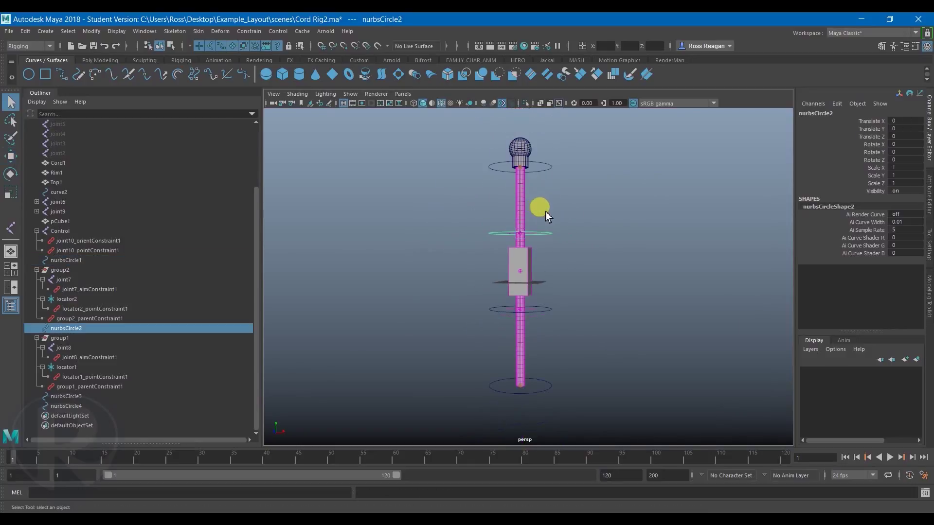
scroll(564, 239, up, 2)
key(w)
drag(559, 208, 524, 206)
key(ctrl+z)
Examine the whole rig with its control circles, box, rim and top piece.
alt+drag(613, 259, 575, 270)
key(q)
mouse_move(575, 267)
alt+middle_down()
mouse_move(558, 319)
mouse_move(574, 278)
alt+middle_up()
scroll(559, 313, down, 4)
scroll(569, 291, up, 4)
alt+drag(568, 291, 564, 292)
alt+right_drag(610, 306, 586, 298)
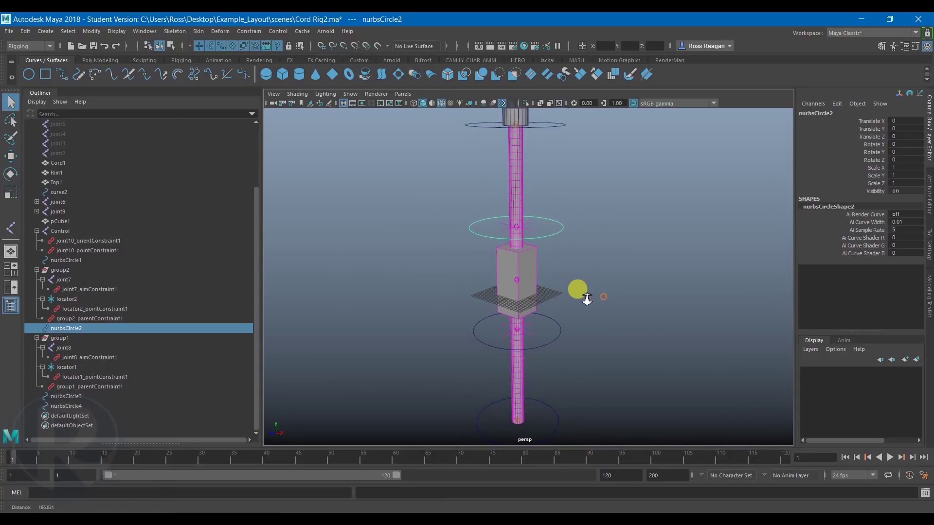
alt+middle_drag(586, 299, 563, 324)
alt+right_drag(562, 324, 543, 319)
alt+middle_drag(543, 319, 557, 320)
click(520, 153)
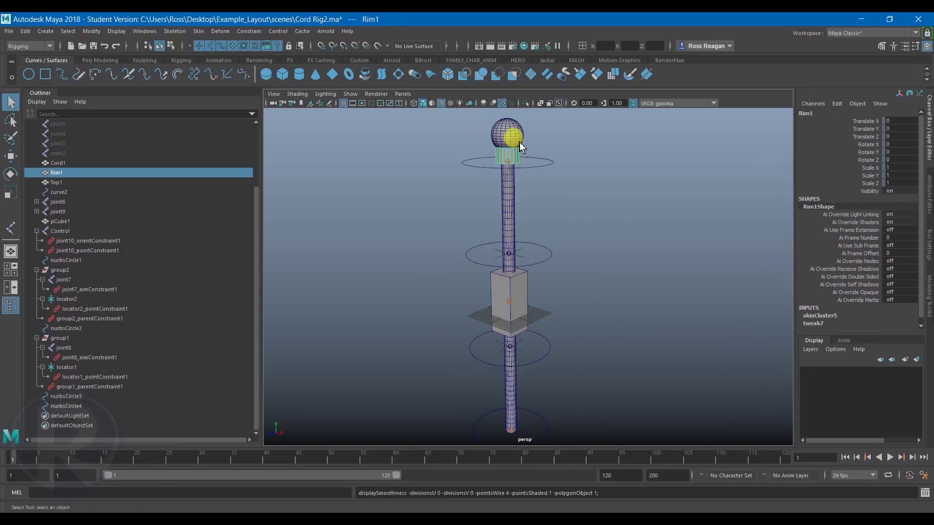
click(519, 142)
click(565, 184)
Move the uppermost control circle, nurbsCircle3, to about -15.09 in X and rotate it about 44.9 degrees in Z.
click(551, 164)
key(w)
alt+drag(542, 201, 566, 202)
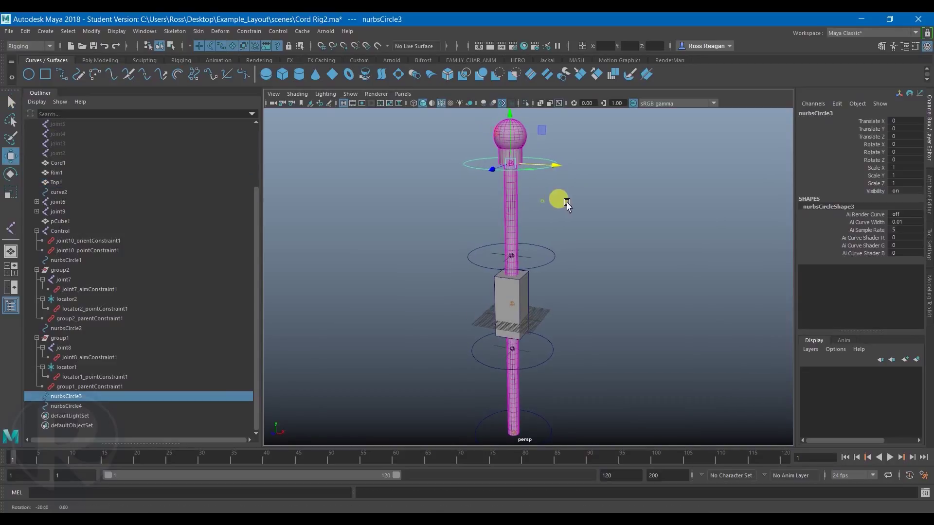
drag(547, 161, 492, 131)
key(e)
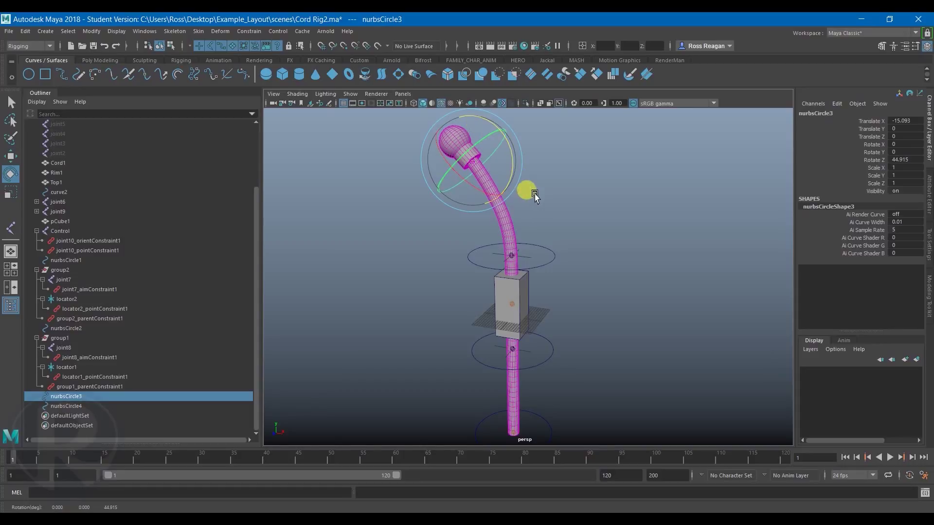
Test nurbsCircle2, the control circle above the box, in the bent pose by moving it twice, undoing each move.
alt+drag(535, 195, 585, 258)
click(559, 256)
key(w)
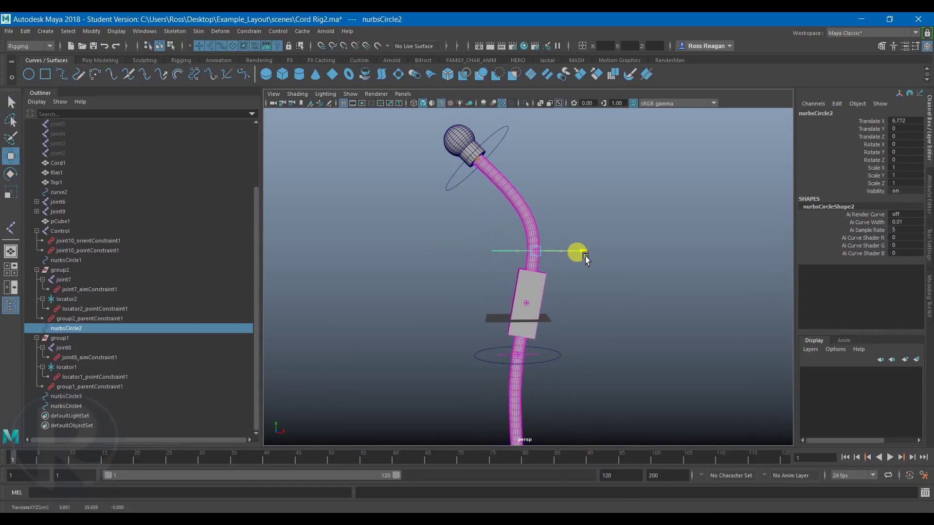
key(ctrl+z)
middle_drag(549, 220, 518, 228)
key(ctrl+z)
Undo the rotation and the X move of the uppermost control circle, nurbsCircle3, to straighten the cord.
key(ctrl+z)
key(ctrl+z)
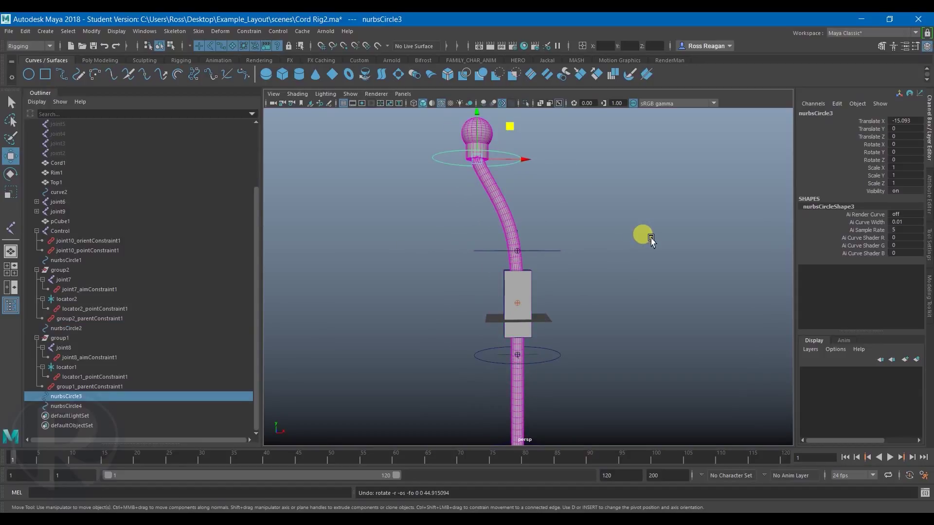
key(ctrl+z)
key(q)
Test nurbsCircle1, the control circle below the box, by moving it along X and along Z, undoing each move.
alt+drag(654, 267, 600, 278)
alt+middle_drag(600, 277, 596, 220)
click(539, 302)
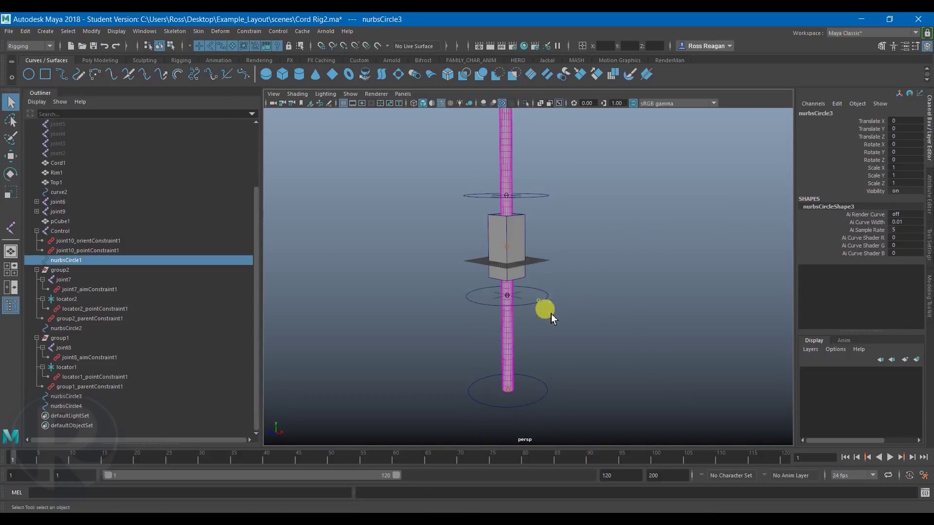
alt+middle_drag(551, 313, 559, 346)
key(w)
alt+right_drag(565, 352, 530, 352)
alt+middle_drag(531, 352, 540, 362)
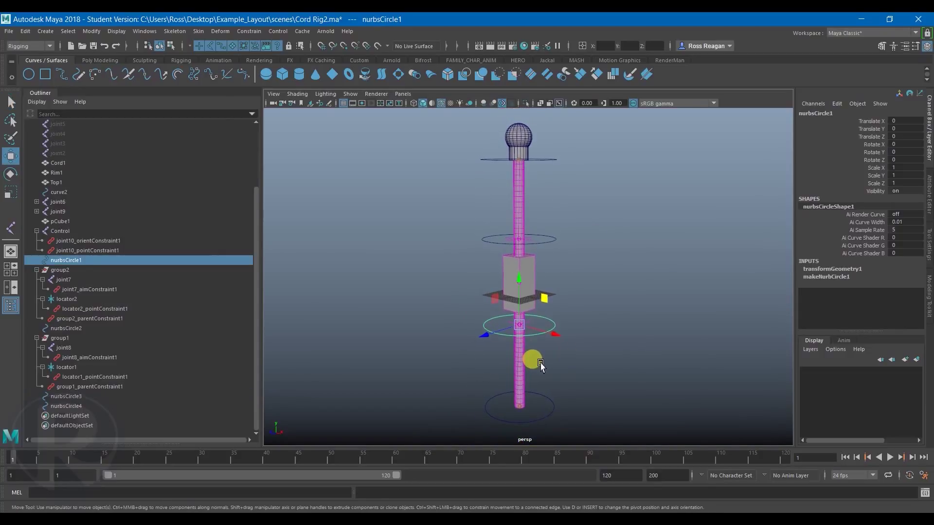
mouse_move(540, 366)
alt+right_down()
mouse_move(586, 366)
mouse_move(551, 373)
alt+right_up()
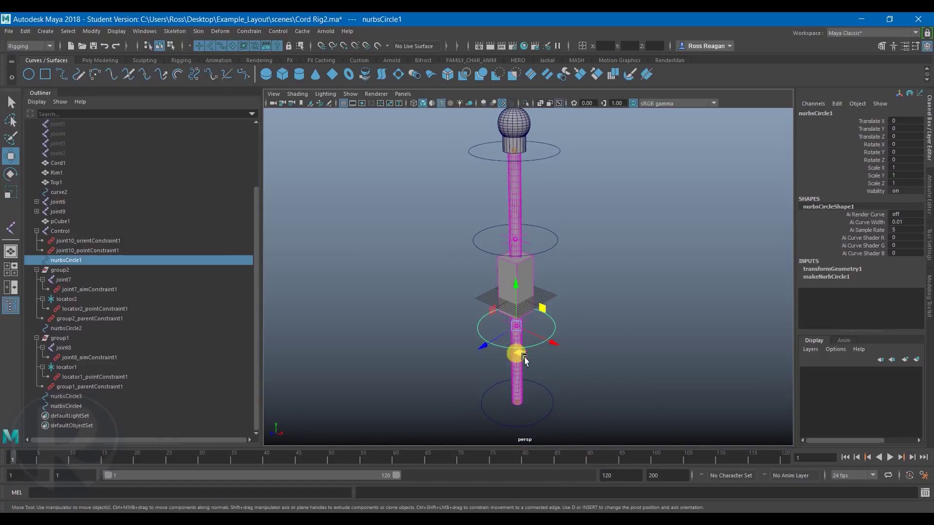
mouse_move(554, 344)
mouse_down()
mouse_move(567, 354)
mouse_move(530, 331)
mouse_move(554, 342)
mouse_up()
key(ctrl+z)
drag(485, 355, 502, 334)
key(ctrl+z)
key(q)
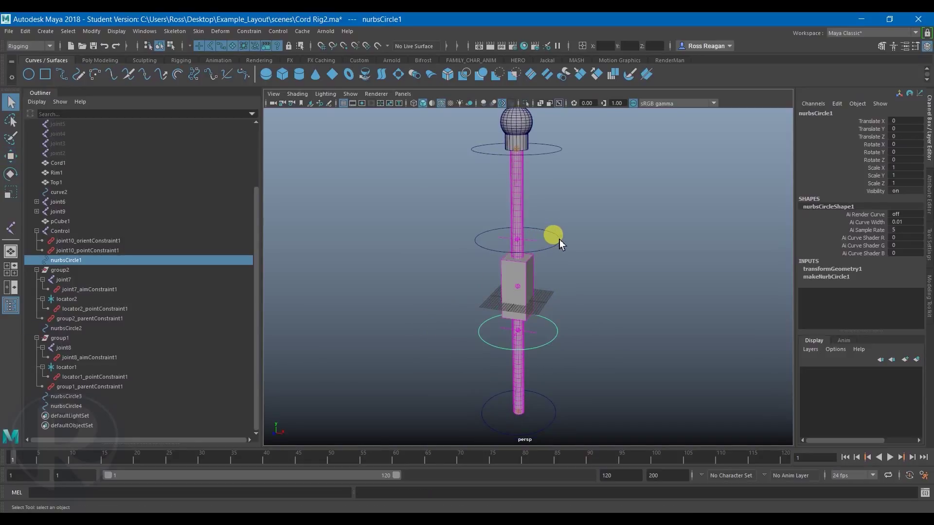
Move nurbsCircle2, the control circle above the box, to about 11.2 in X, and undo the move.
click(560, 239)
key(w)
drag(559, 240, 590, 244)
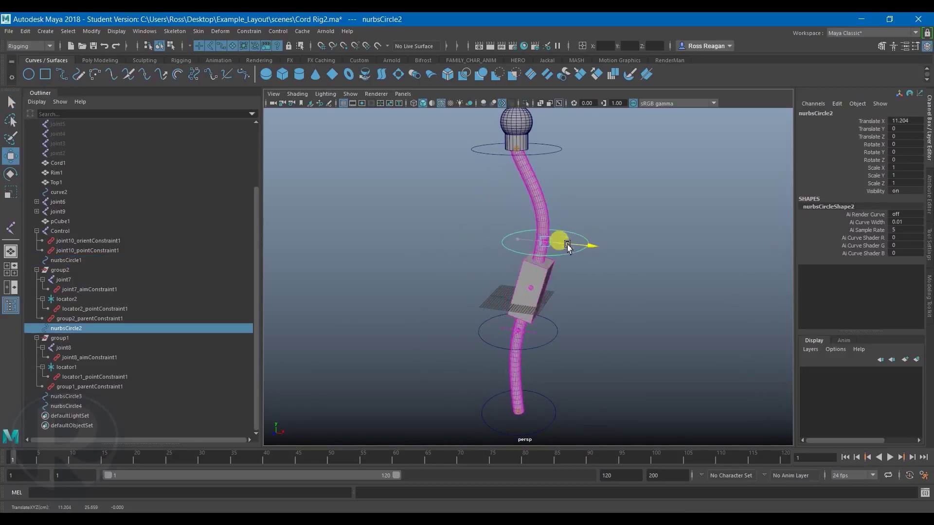
key(ctrl+z)
key(q)
Clear the selection and examine the whole straightened rig with its control circles from slightly different angles.
click(609, 293)
alt+right_drag(602, 298, 580, 299)
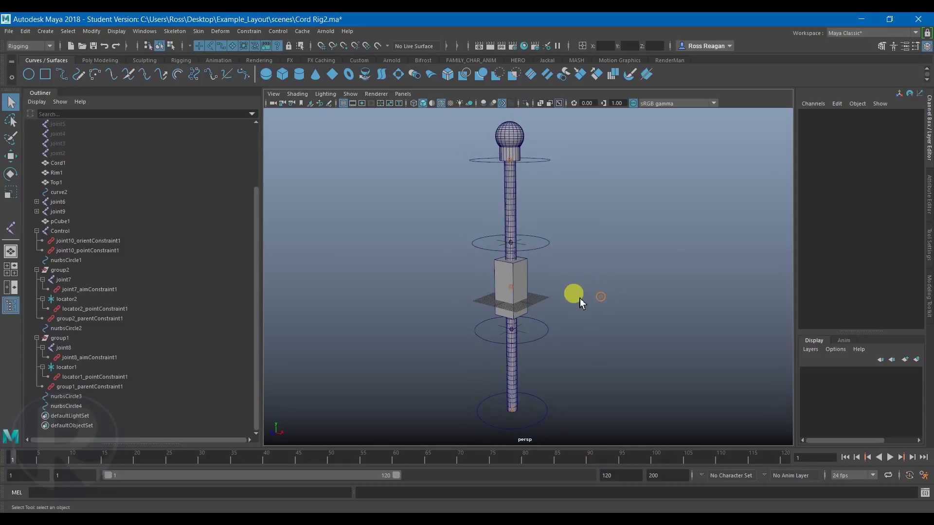
alt+drag(579, 298, 566, 299)
alt+middle_drag(566, 299, 572, 296)
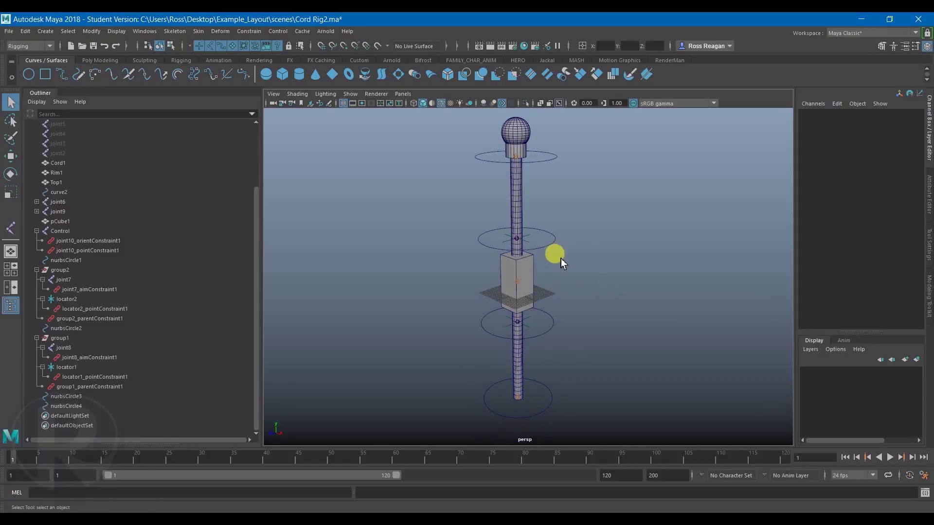
alt+drag(575, 269, 587, 277)
alt+middle_drag(583, 292, 591, 292)
alt+right_drag(599, 293, 615, 298)
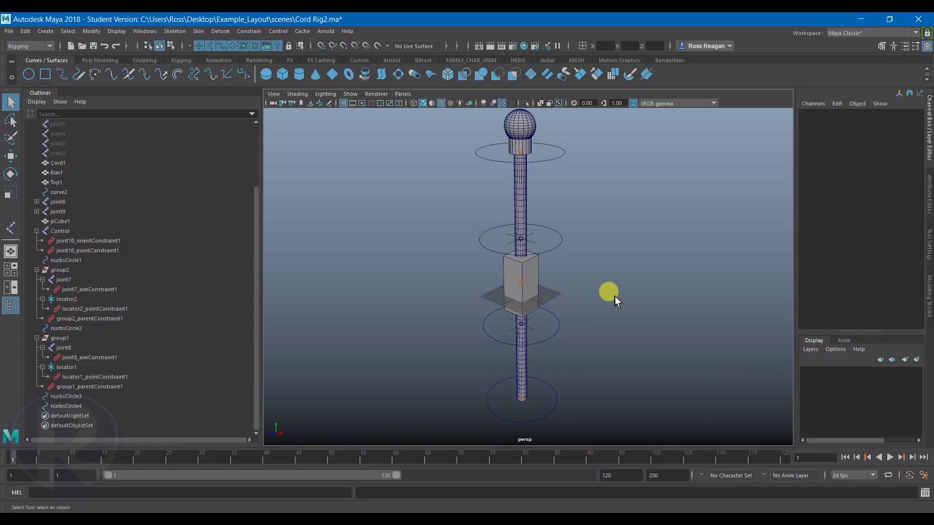